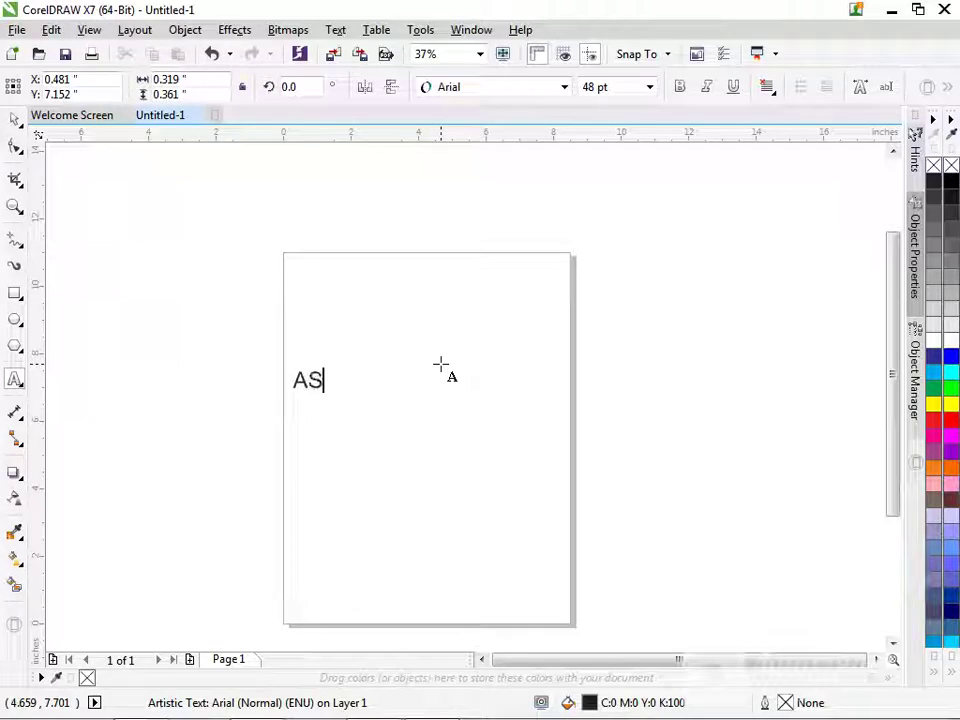
Complete the first line of the artistic text so it reads "ASLAM O ALIKUM".
type("LAM O ")
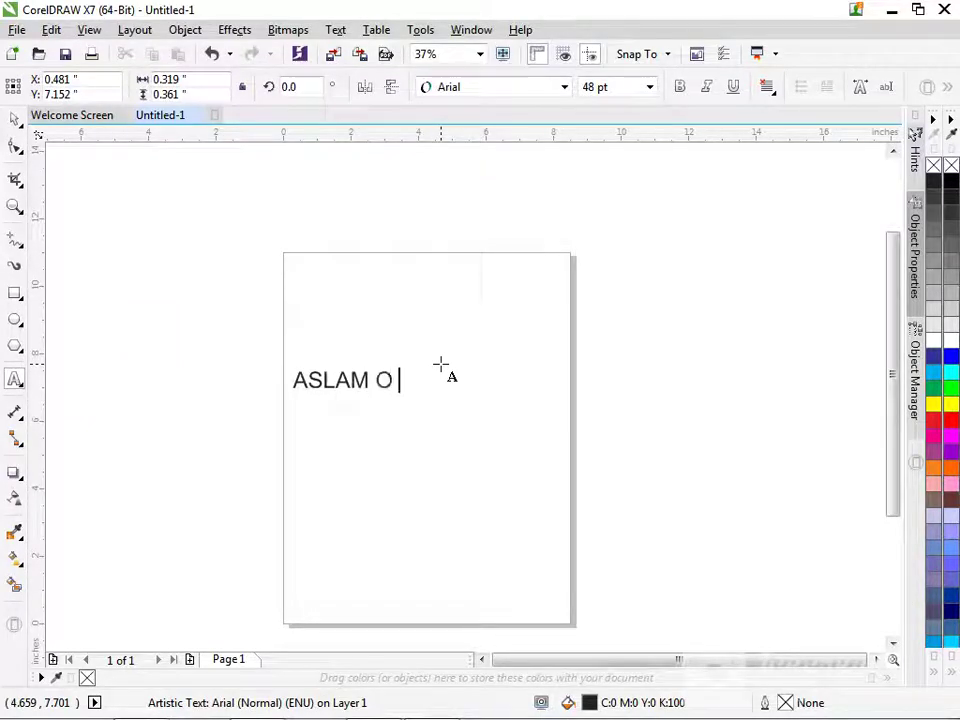
type("ALIK")
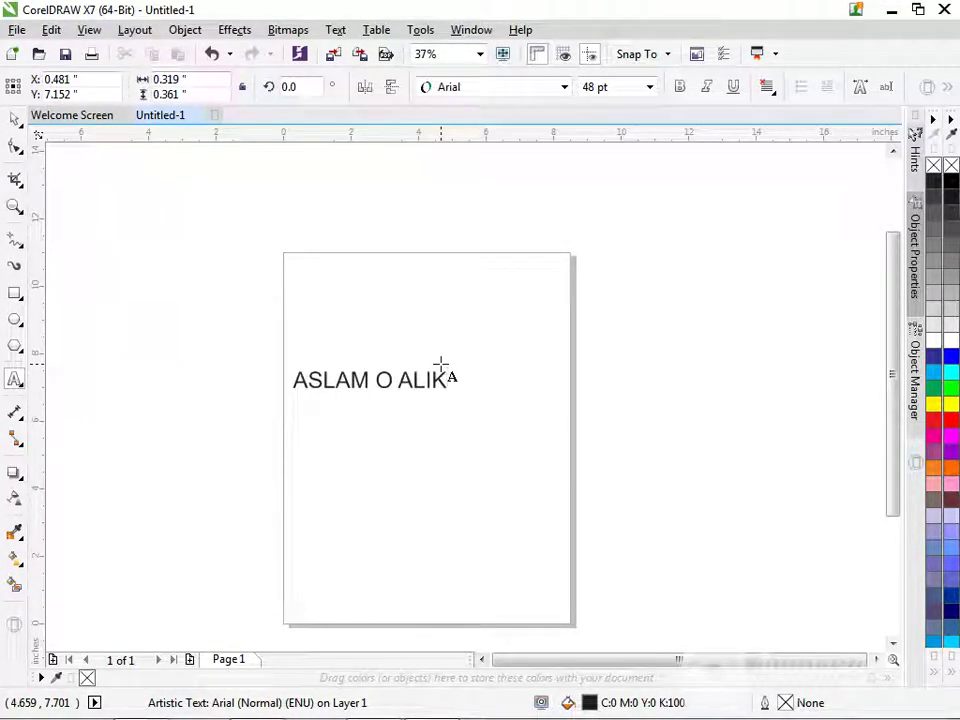
type("UM")
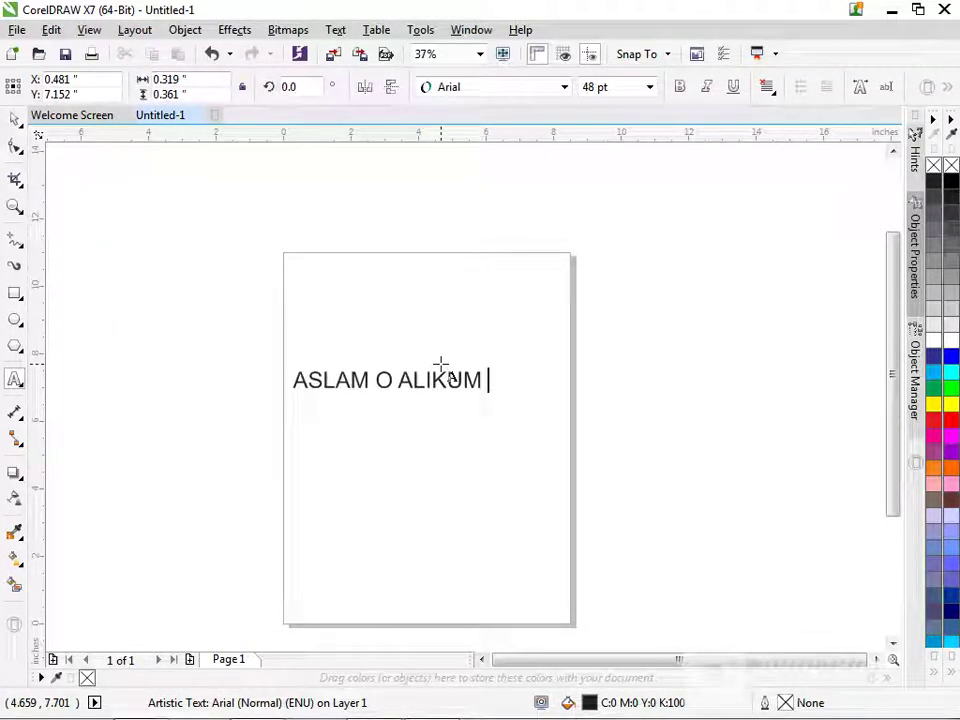
Add a second text line reading "LET'S CREATE A DESIGN" below the greeting.
key("Return")
type("IET")
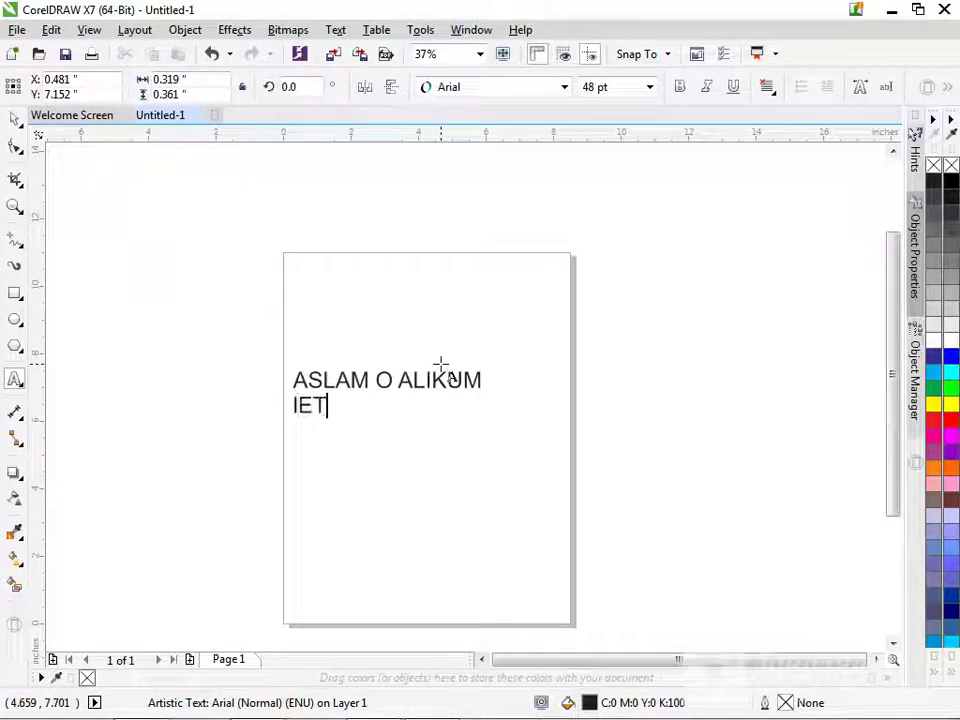
key("BackSpace")
key("BackSpace")
key("BackSpace")
type("L")
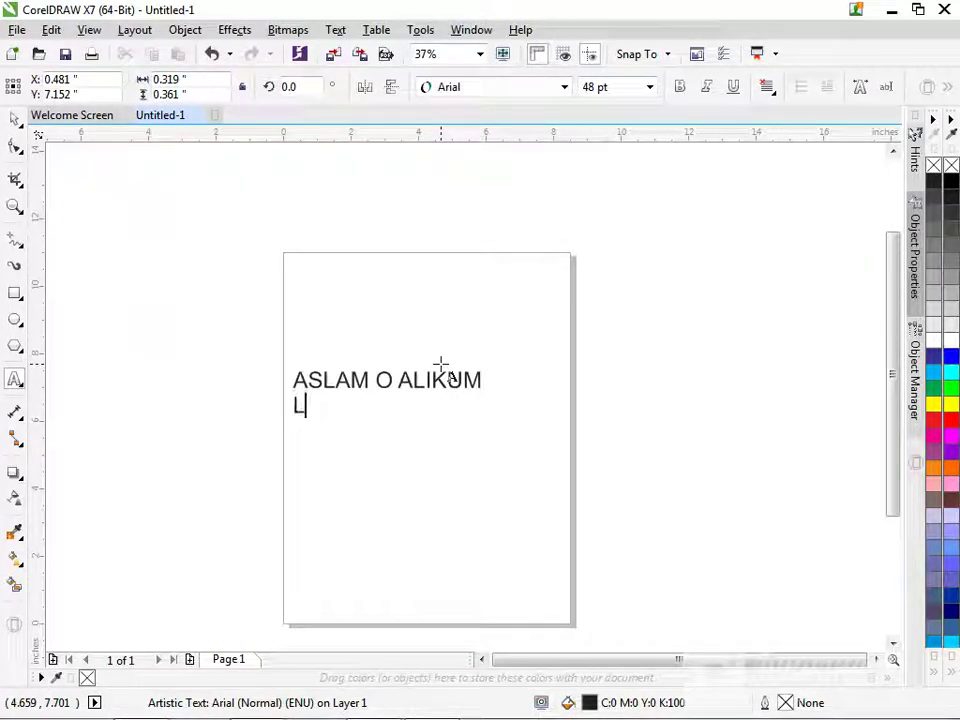
type("ET")
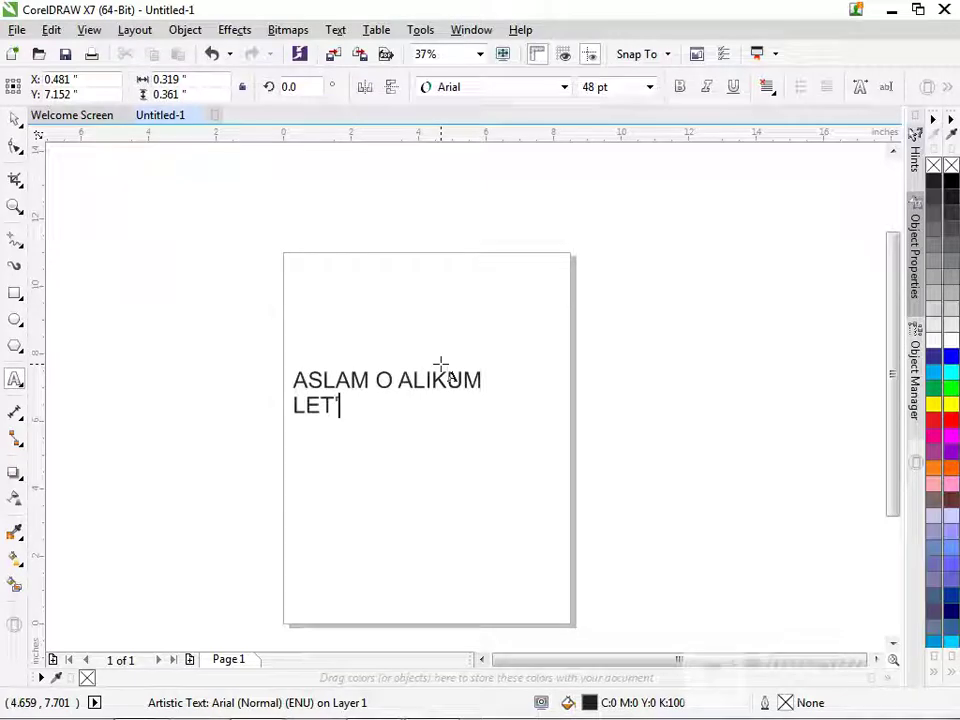
type("'S CREATE A")
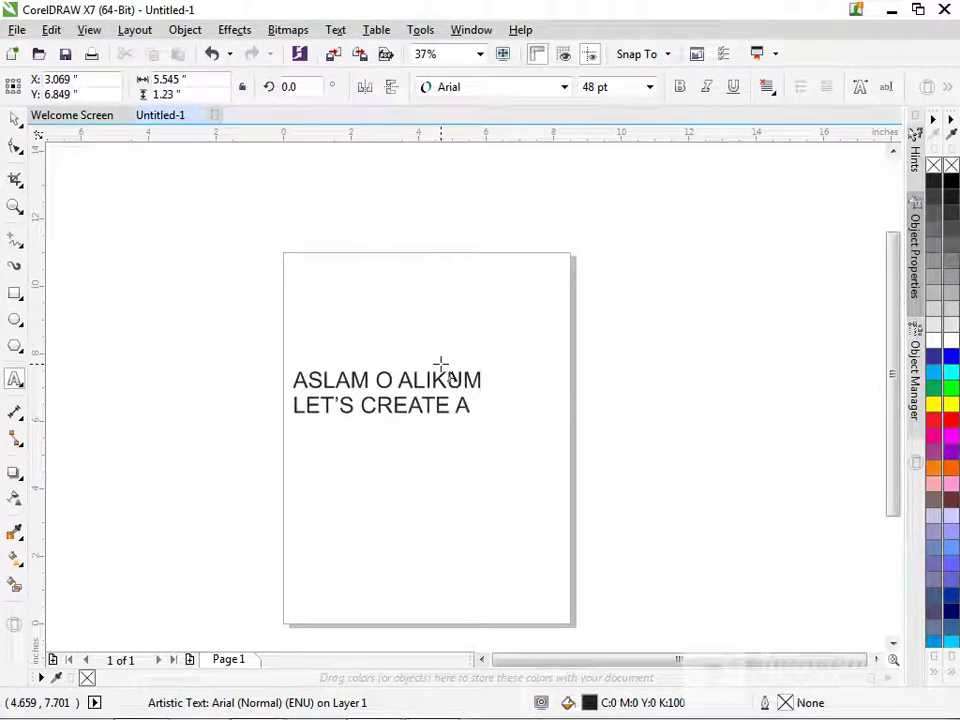
type(" DESIGN")
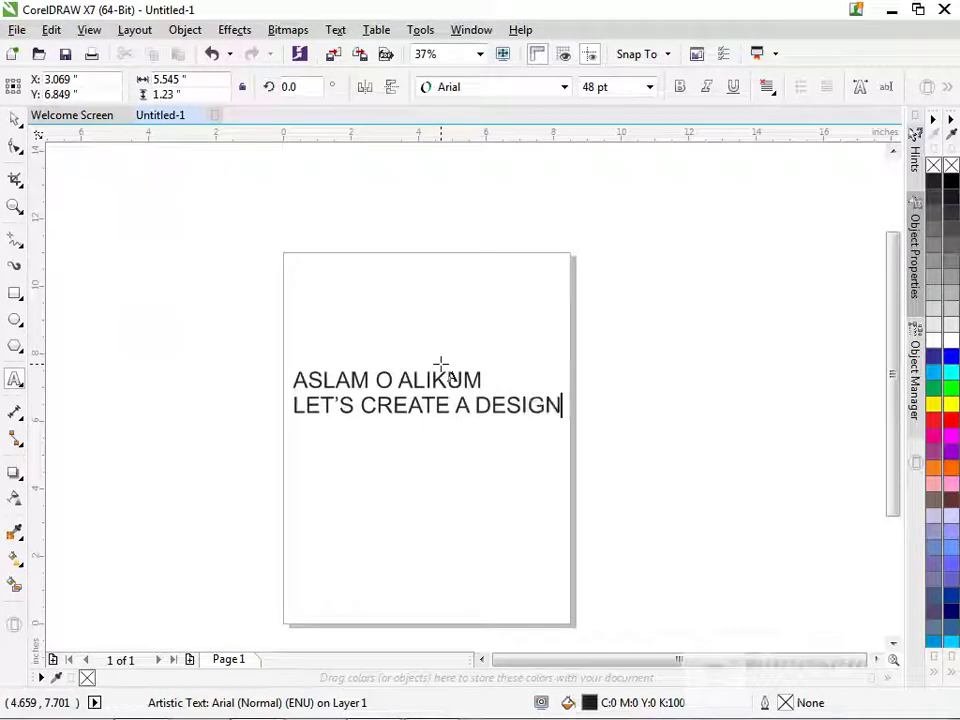
Delete the whole two-line text from the page and leave text editing.
key("ctrl+a")
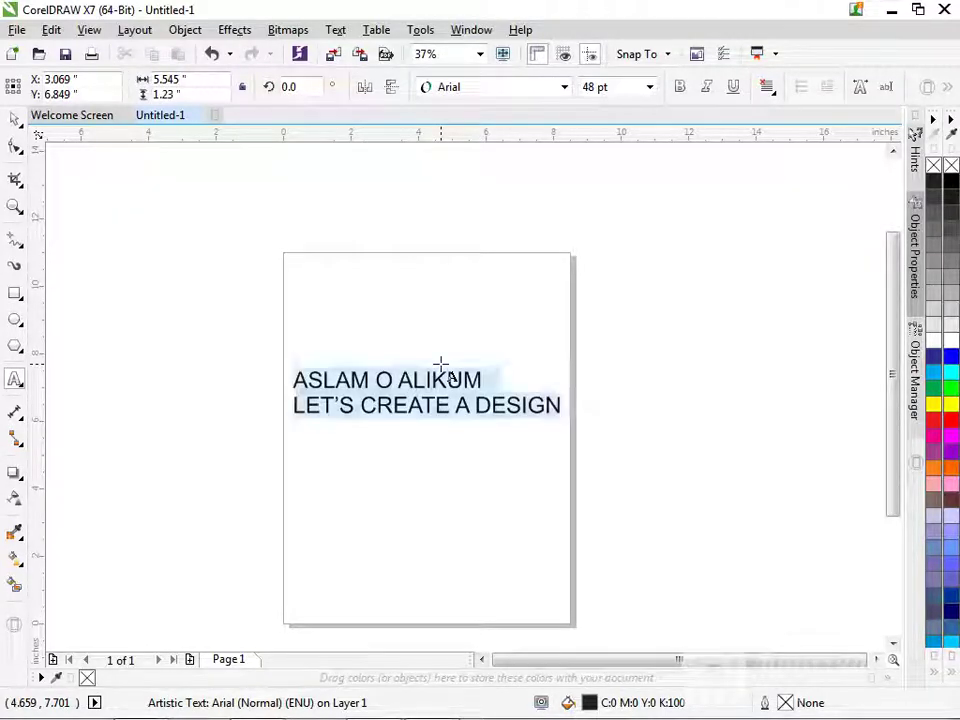
key("BackSpace")
left_click(15, 294)
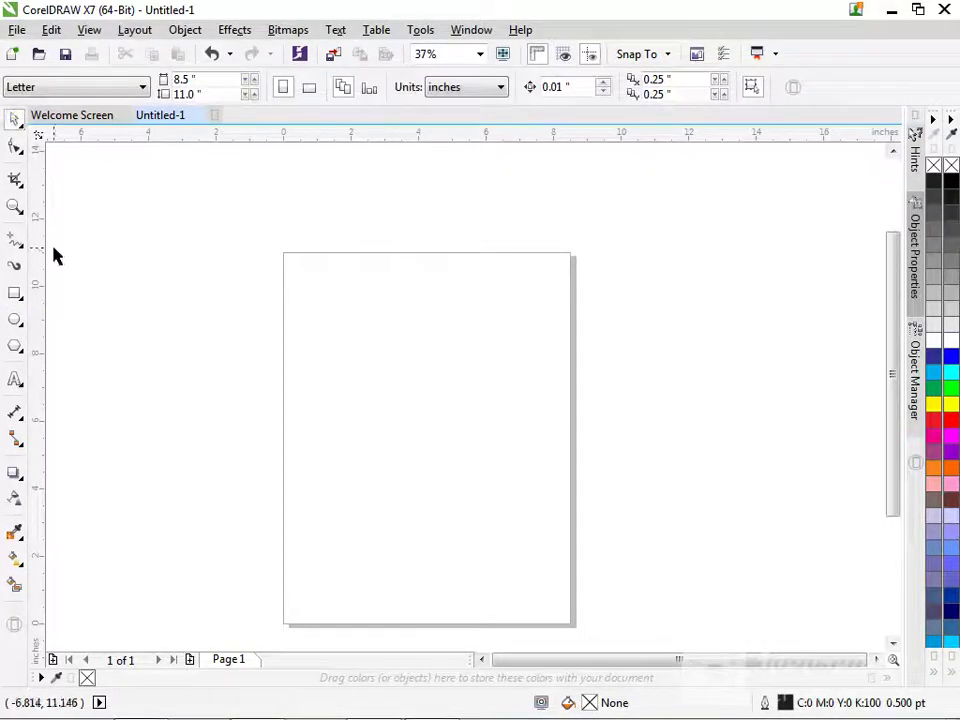
Draw a five-sided polygon about 6.2 by 5.9 inches in the middle of the page.
left_click(15, 345)
left_click_drag(331, 331, 550, 538)
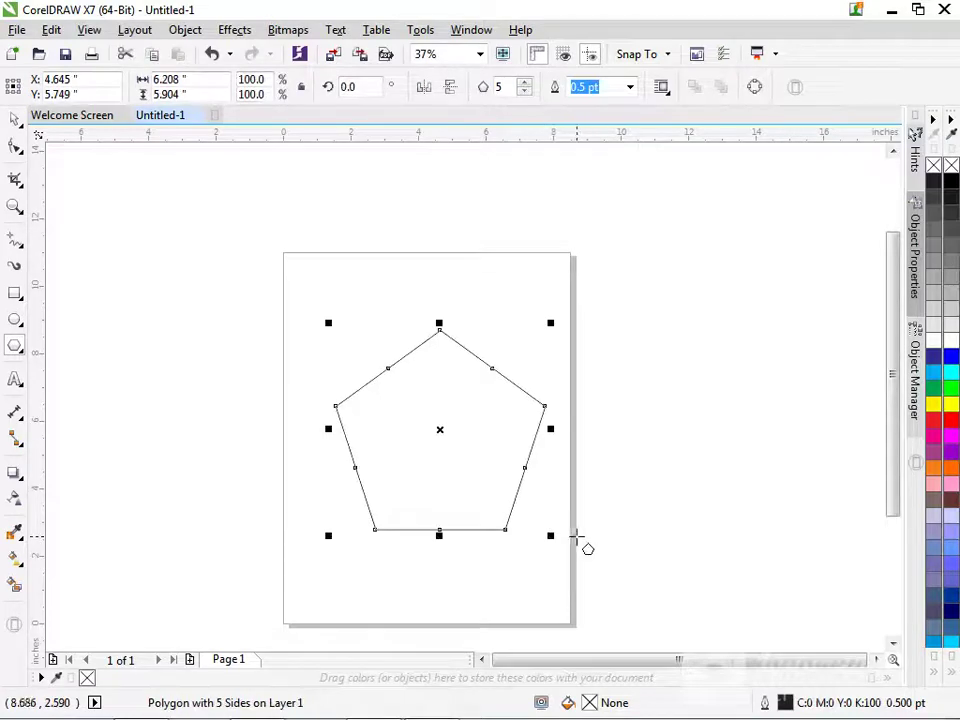
Enable the QiPress Lite utility running in the background.
mouse_move(858, 708)
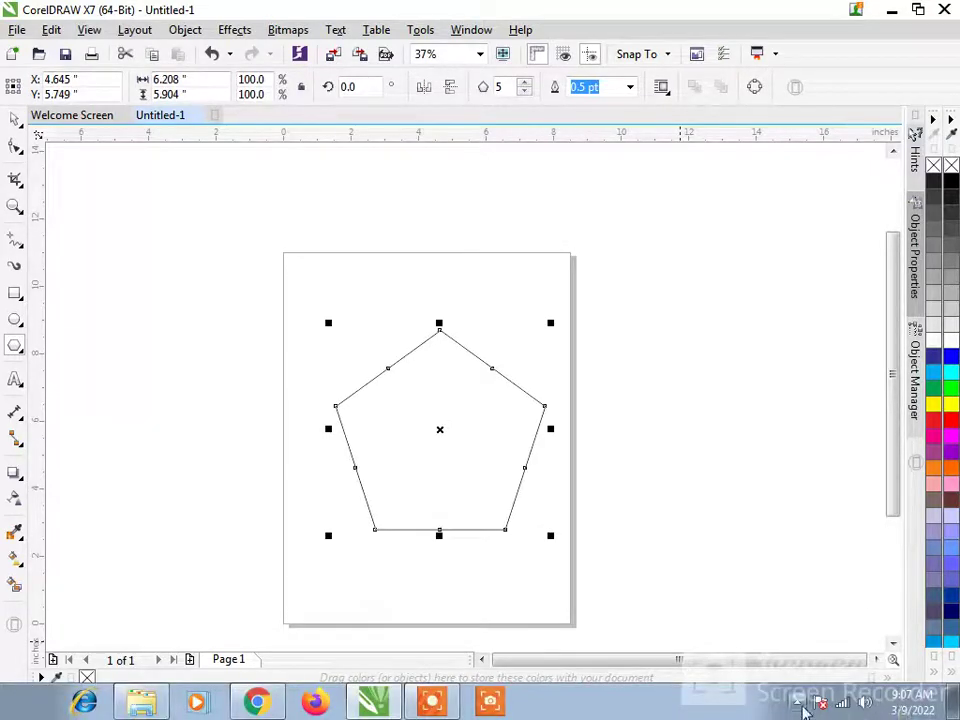
left_click(803, 704)
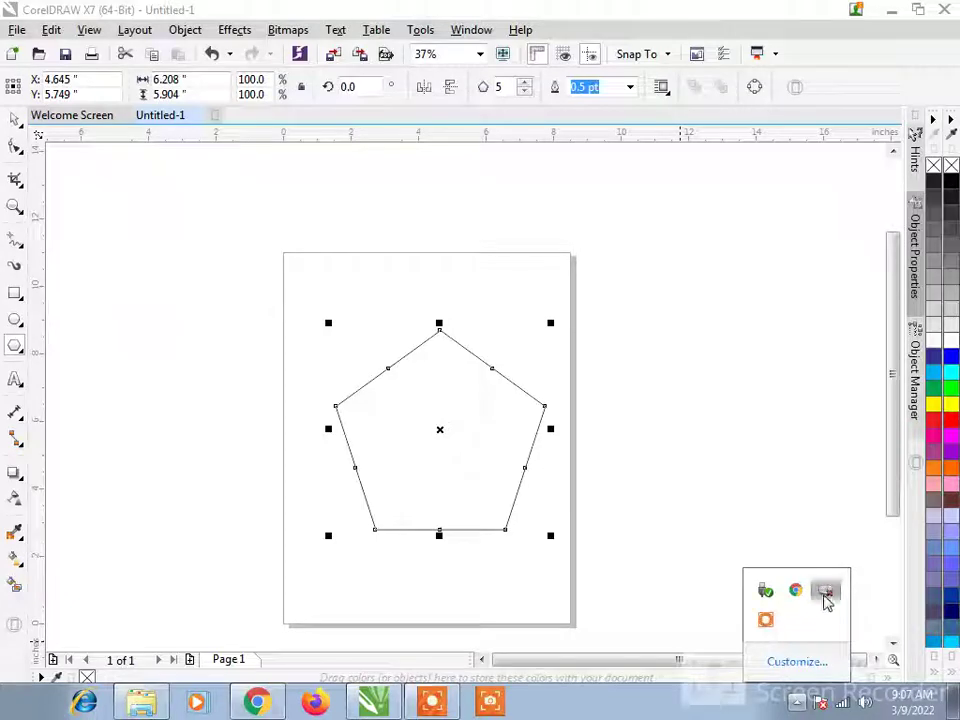
right_click(827, 592)
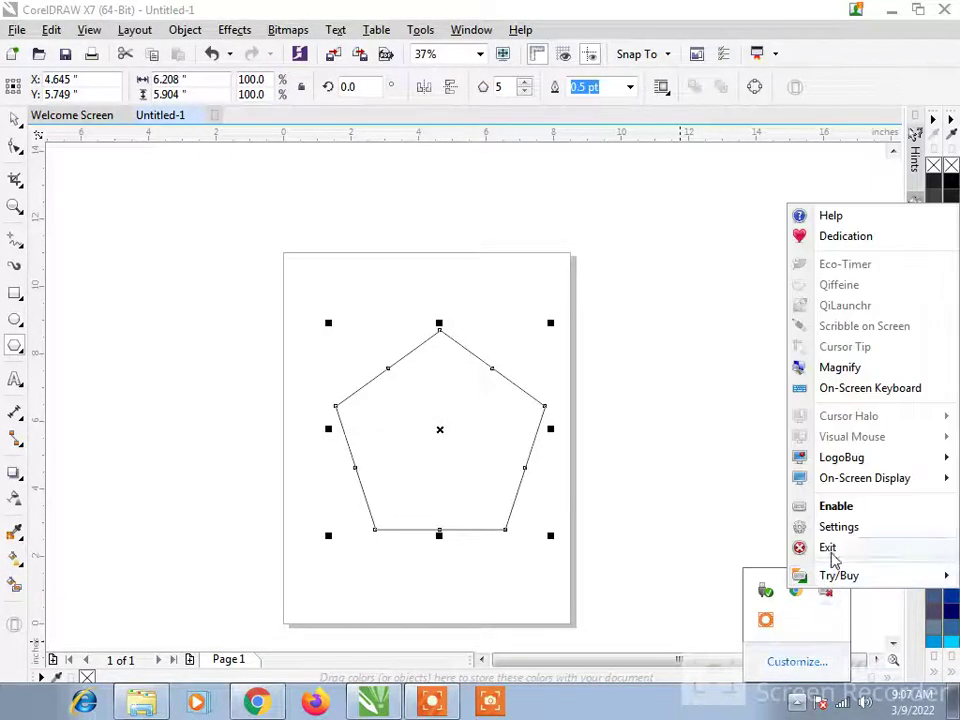
left_click(845, 507)
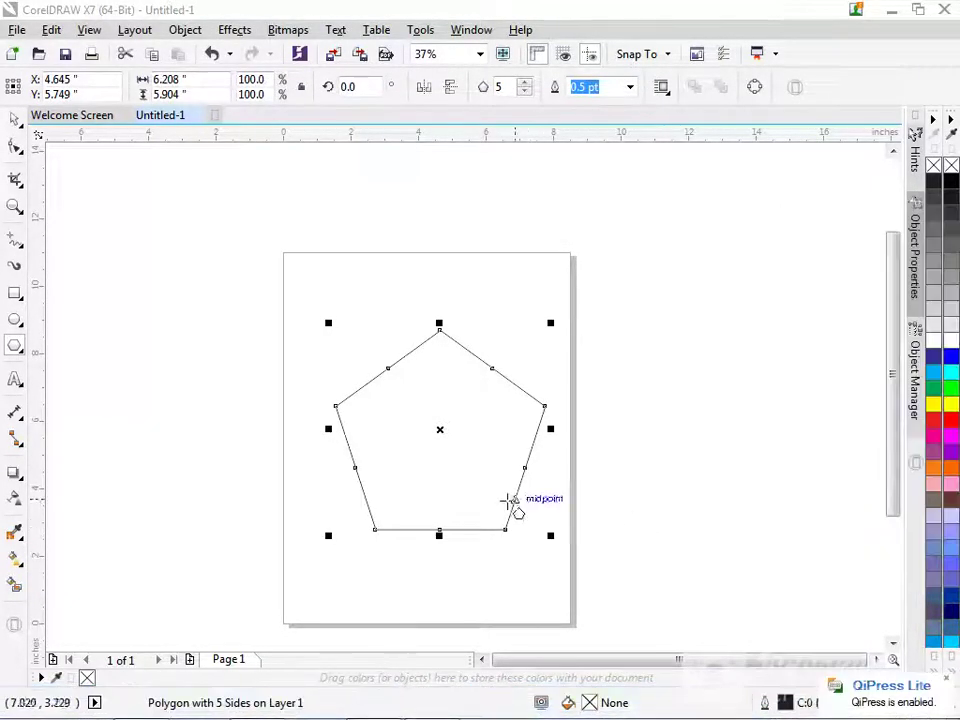
Reduce the polygon to 3 sides and enlarge the triangle about its centre to about 9.4 by 8.2 inches.
left_click(524, 92)
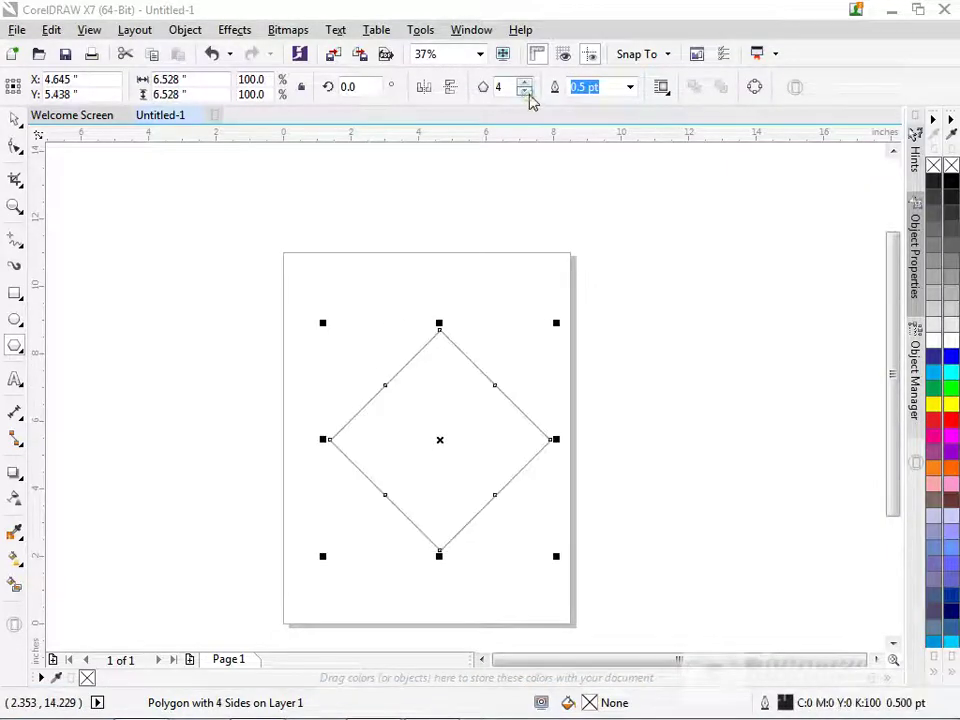
left_click(524, 92)
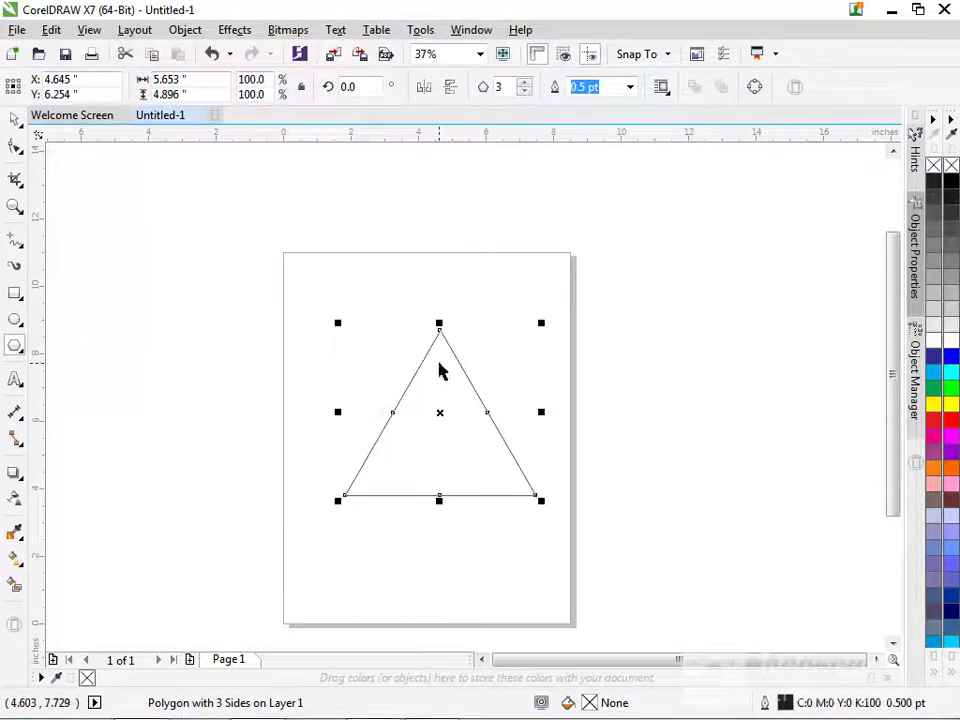
left_click_drag(542, 323, 606, 266)
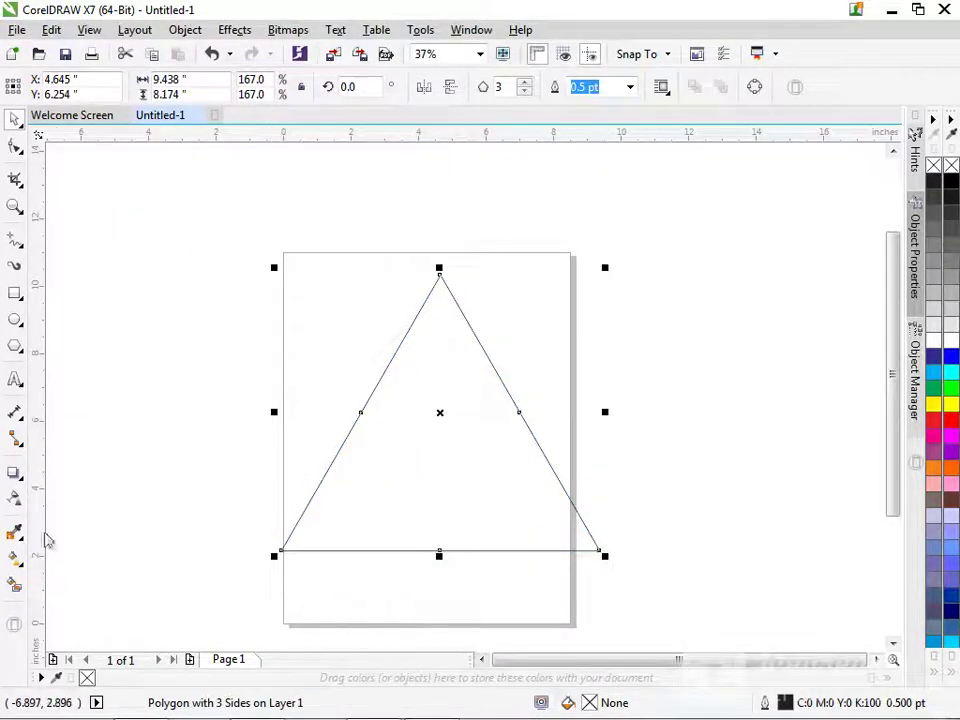
Apply an inside contour with 2 steps and about 0.313-inch offset to the triangle, then deselect it.
left_click(14, 472)
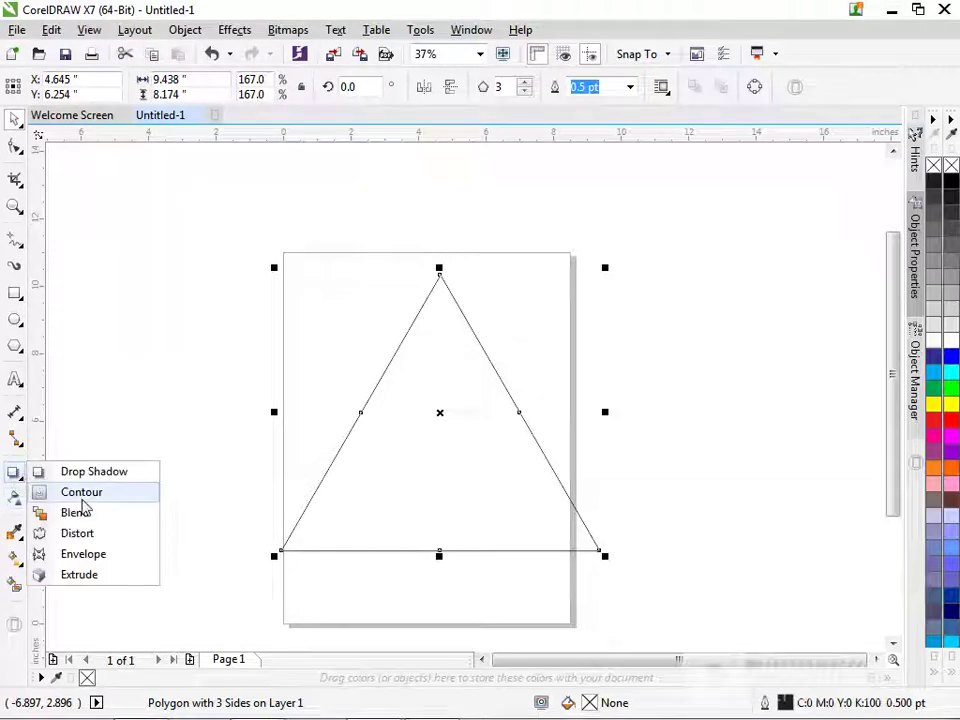
left_click(81, 491)
left_click_drag(441, 279, 436, 290)
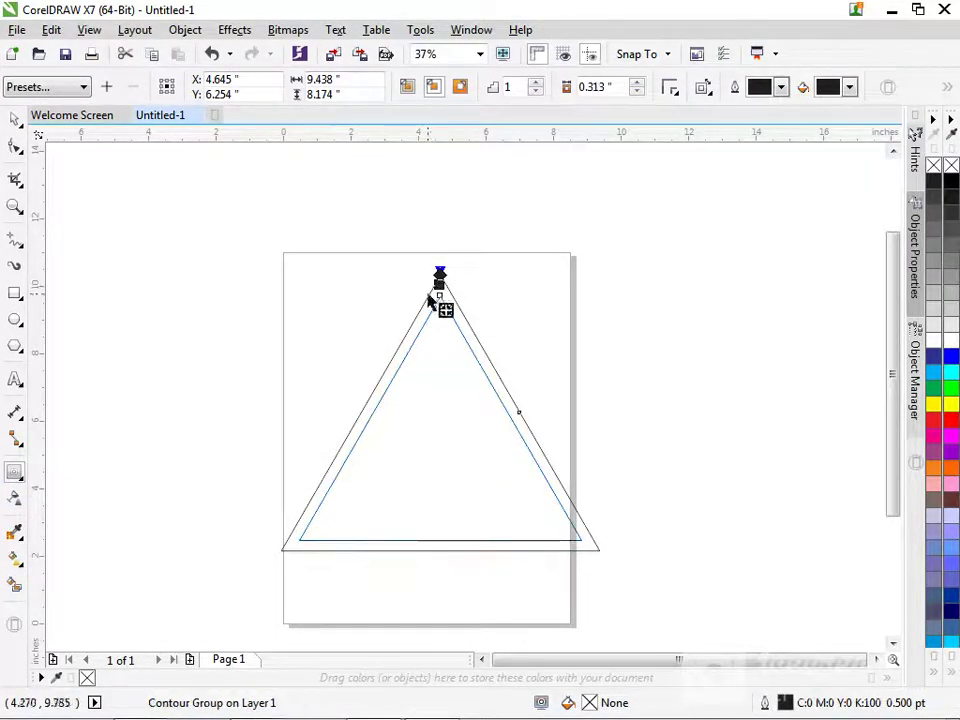
left_click(538, 85)
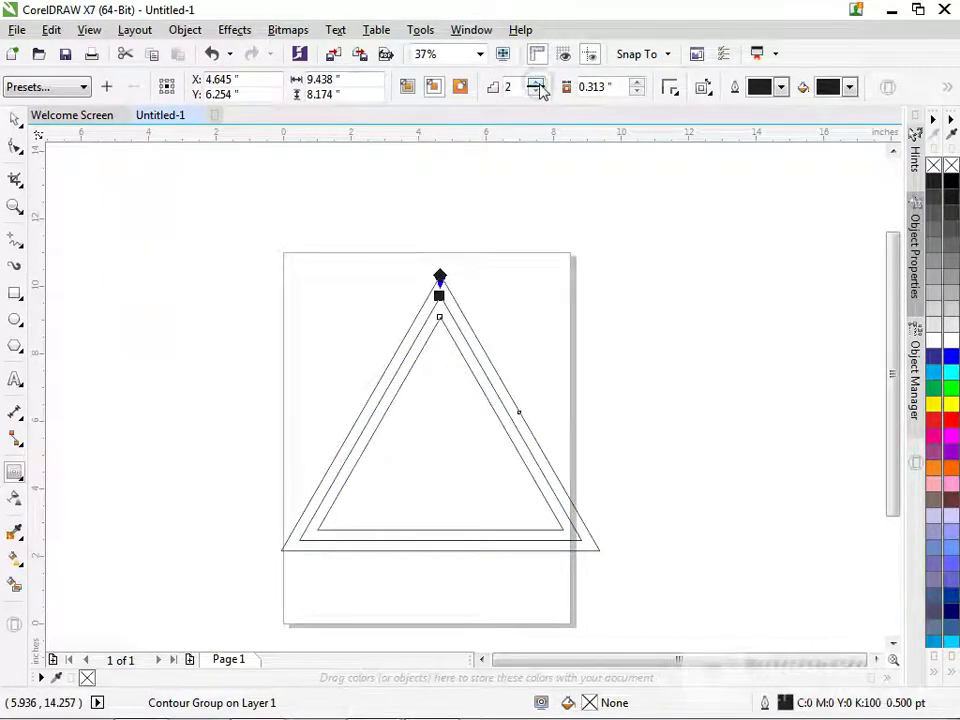
left_click(15, 120)
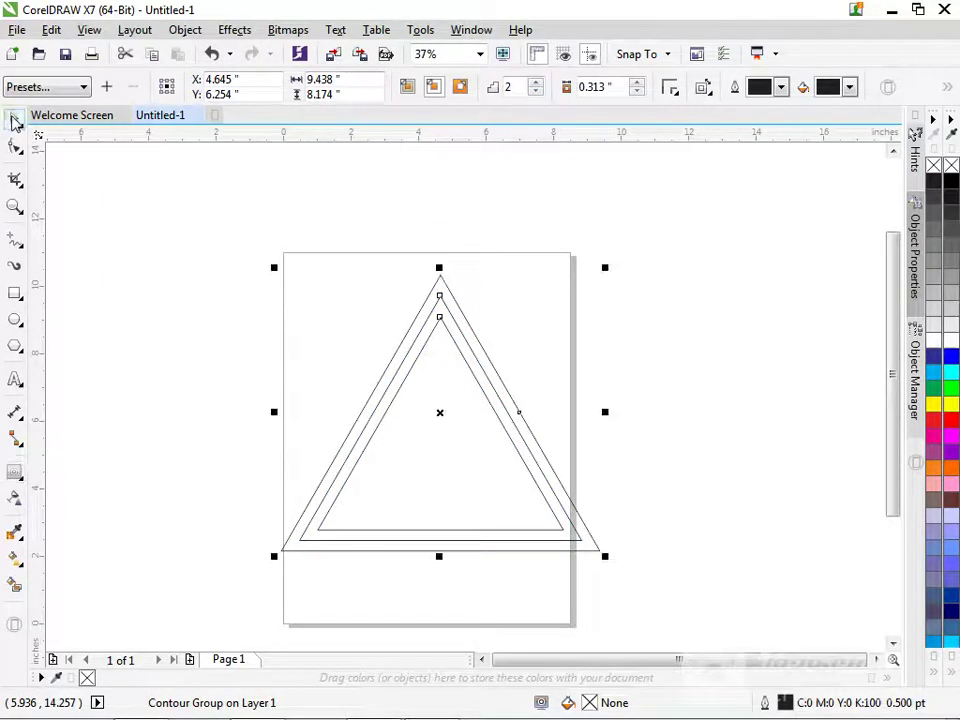
left_click(591, 347)
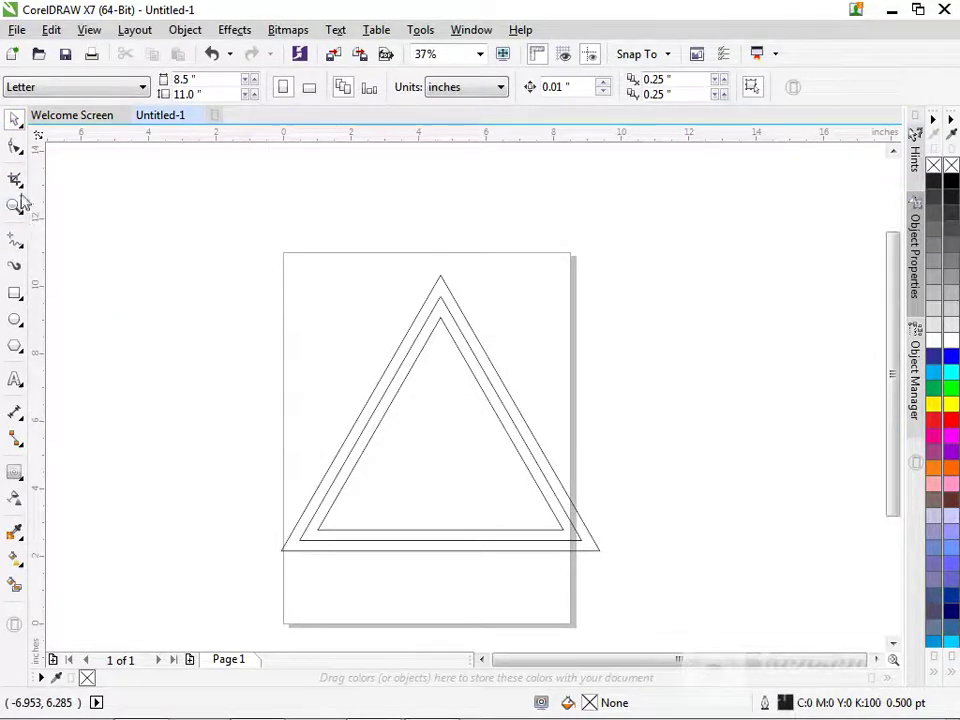
Draw a two-segment Pen path from the outer triangle's lower-left corner to beyond its right side and back below the base, about 10.3 by 6.2 inches.
left_click(25, 250)
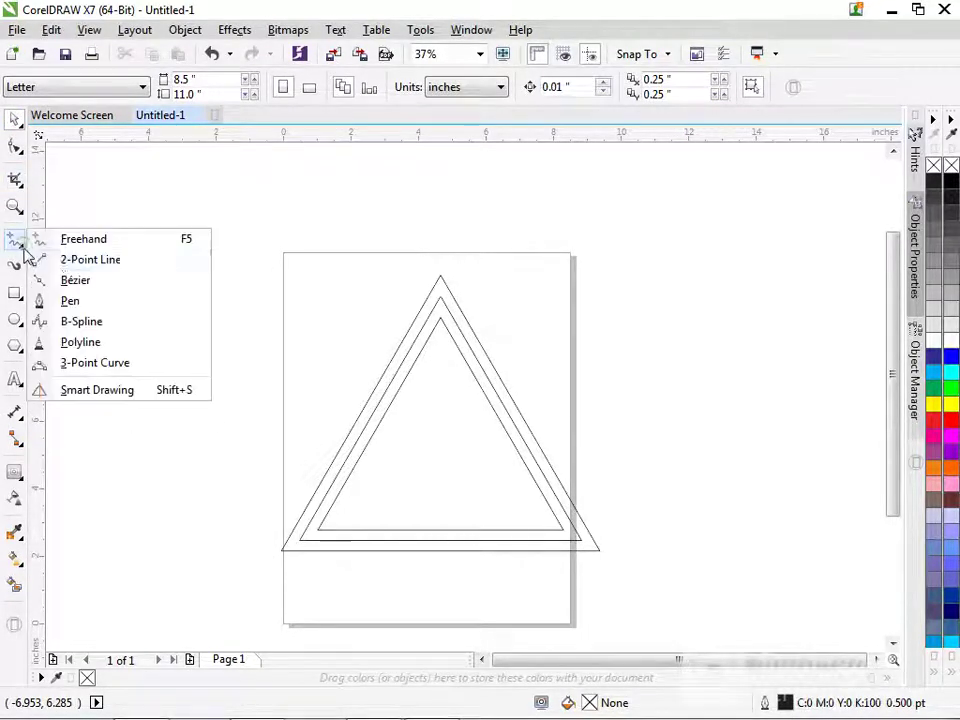
left_click(75, 300)
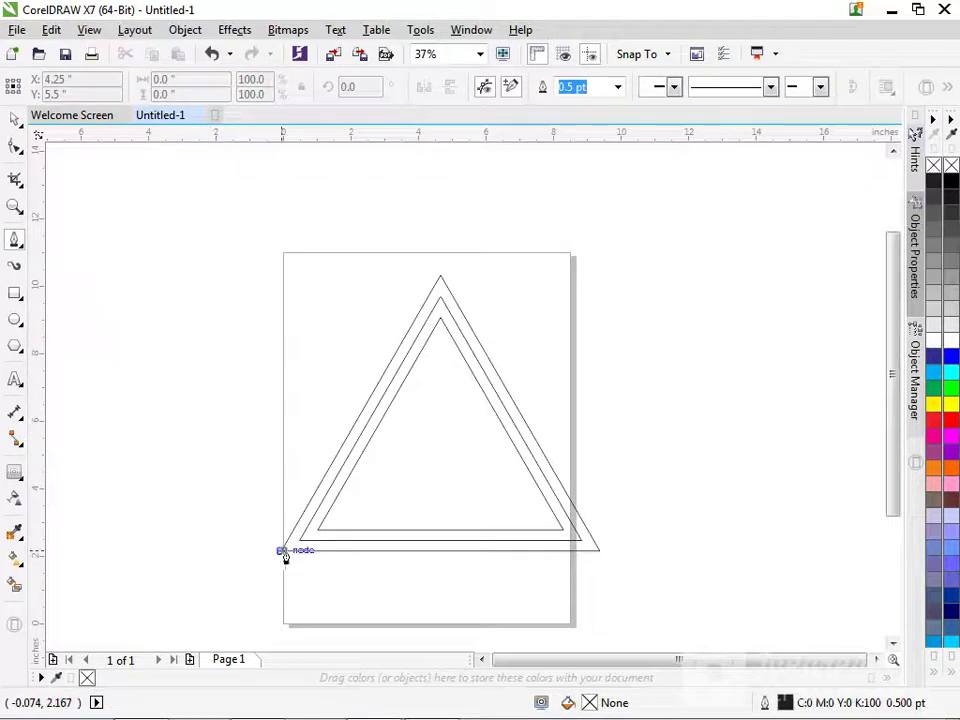
left_click(283, 553)
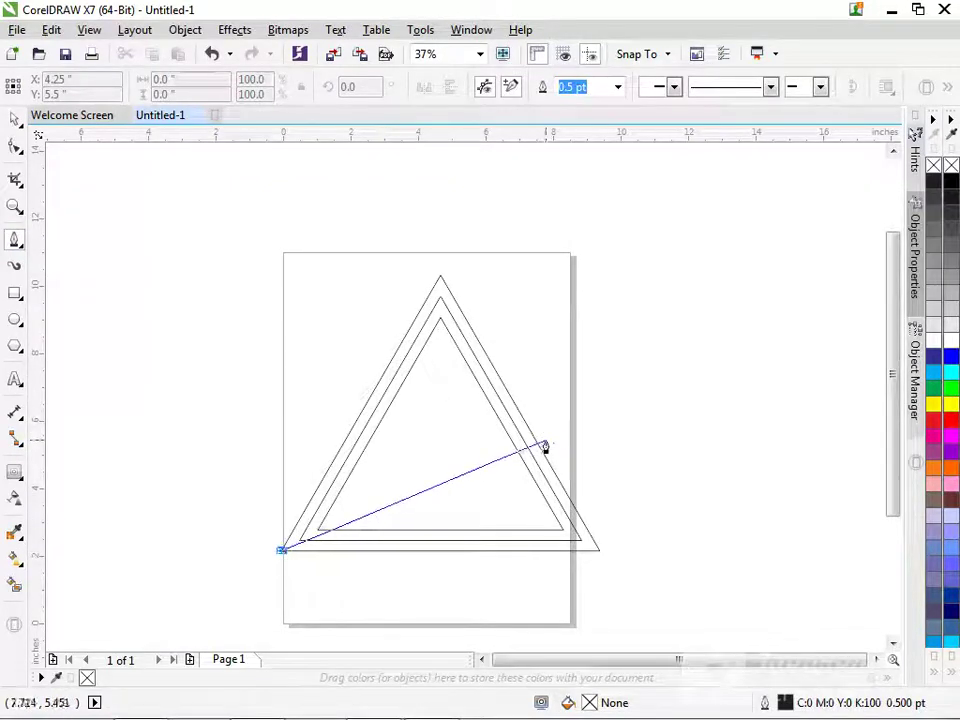
left_click(629, 356)
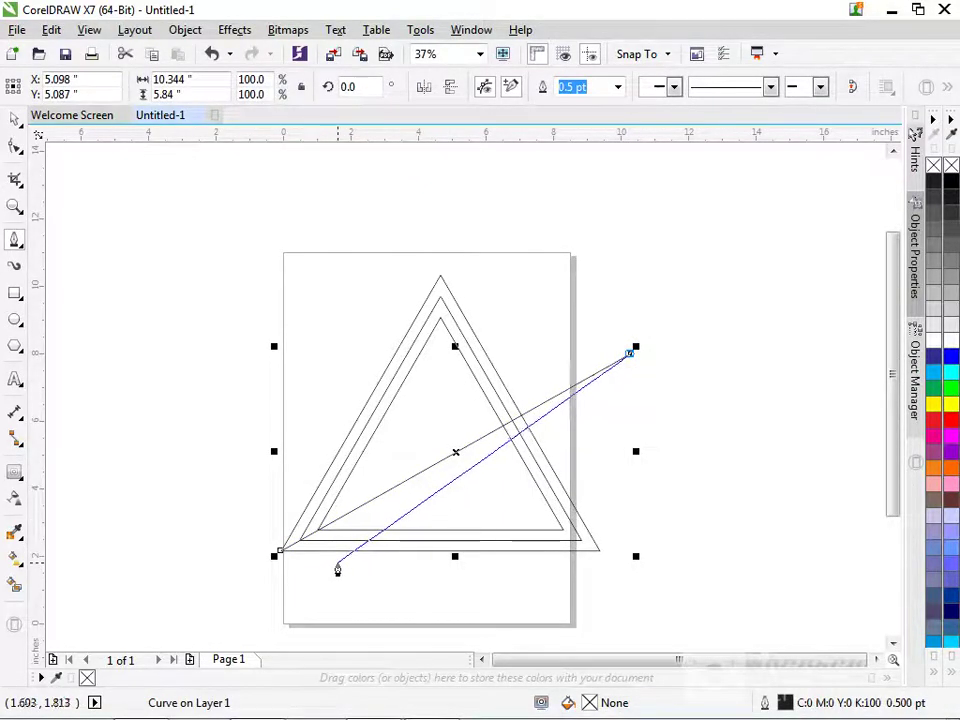
left_click(337, 567)
key("space")
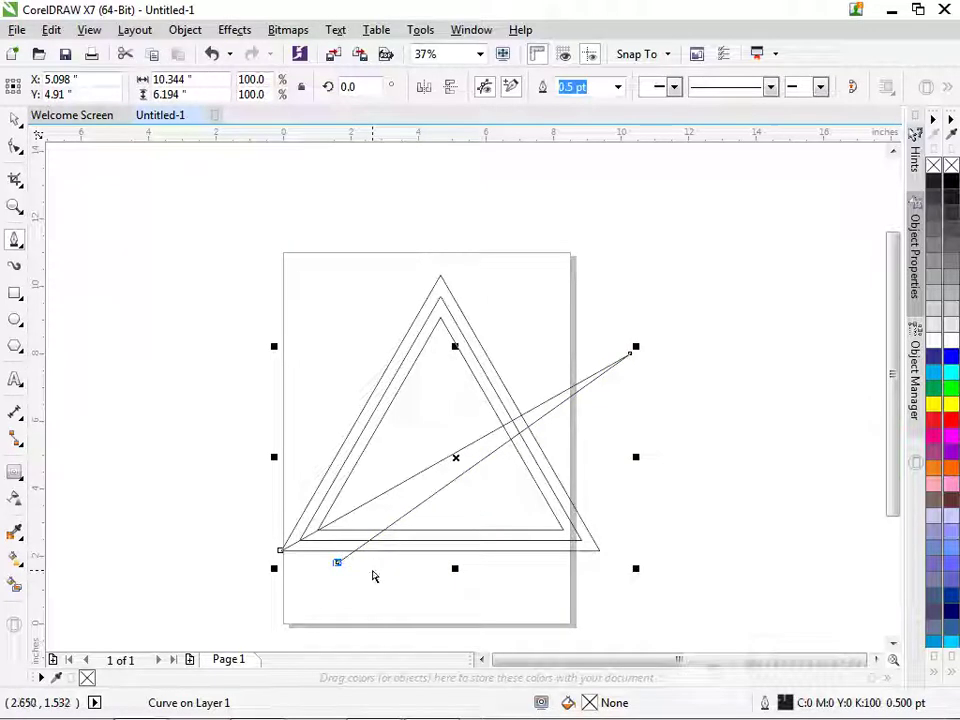
key("space")
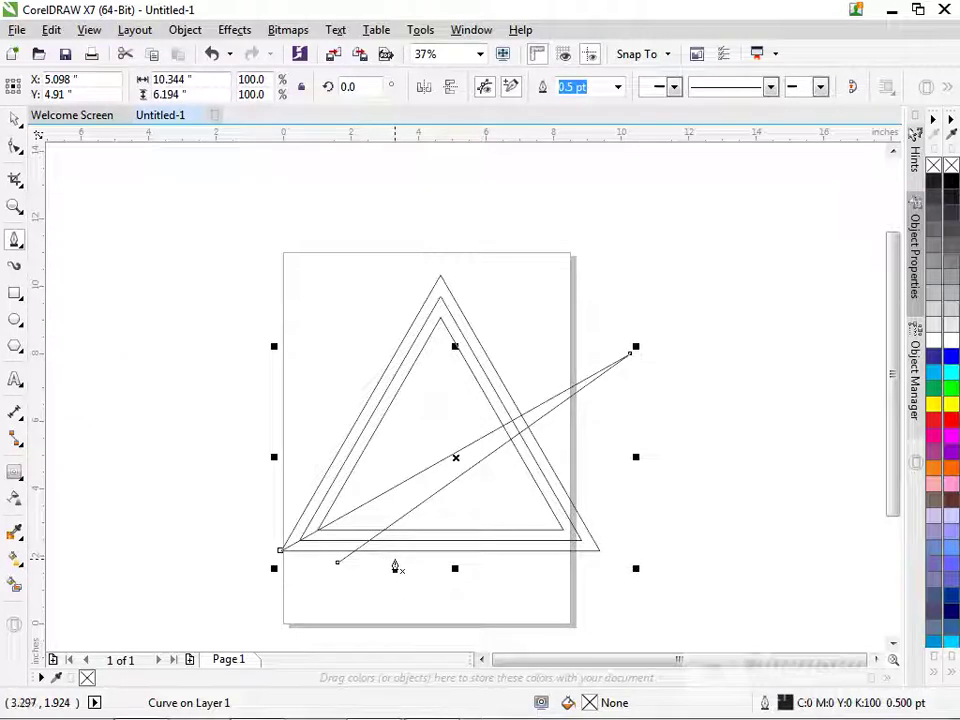
Try to draw a separate Pen line from below the triangle's base to beyond its right side, and undo it.
left_click(391, 559)
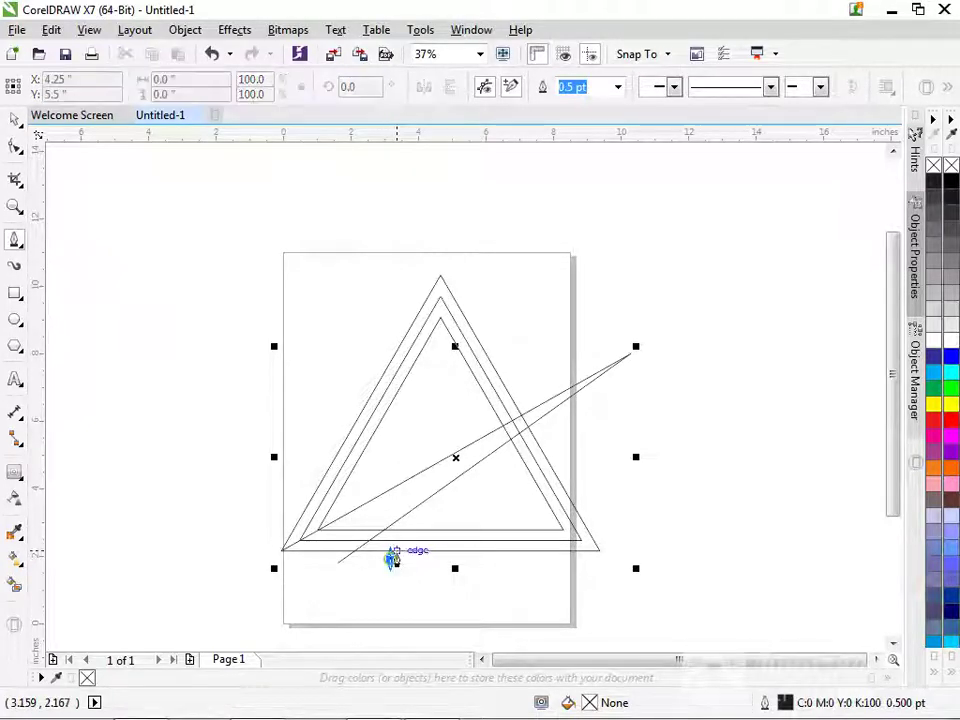
double_click(619, 379)
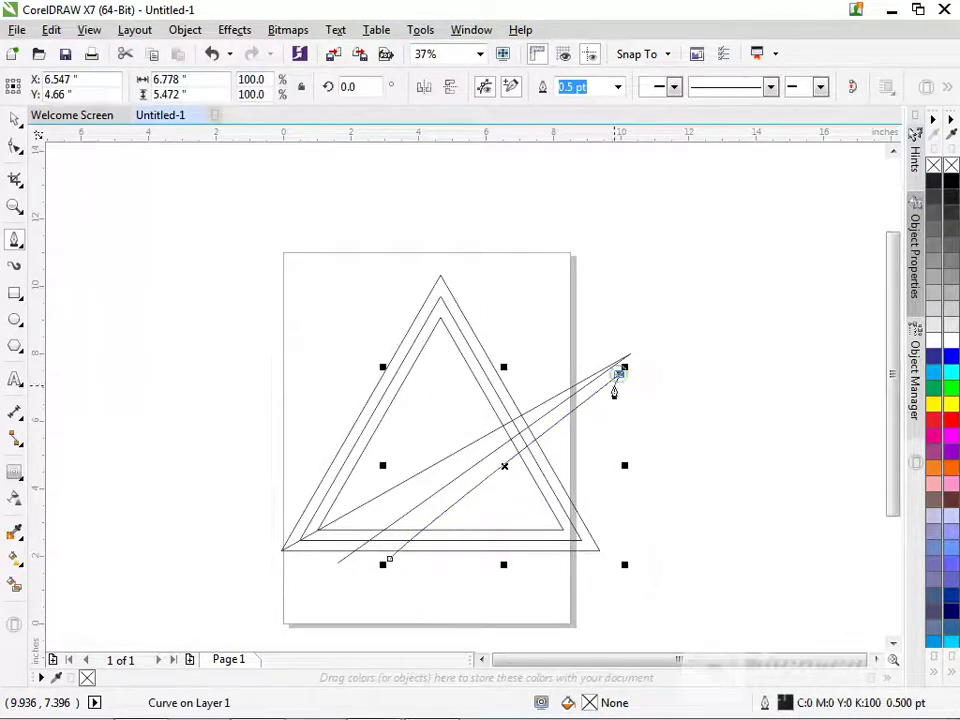
key("ctrl+z")
key("space")
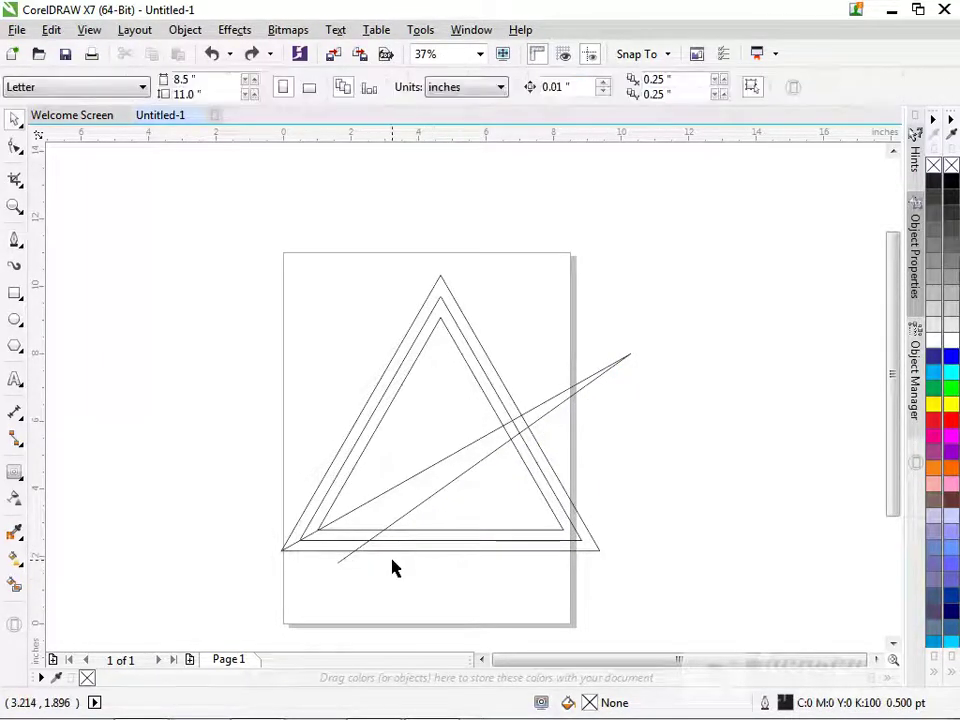
key("space")
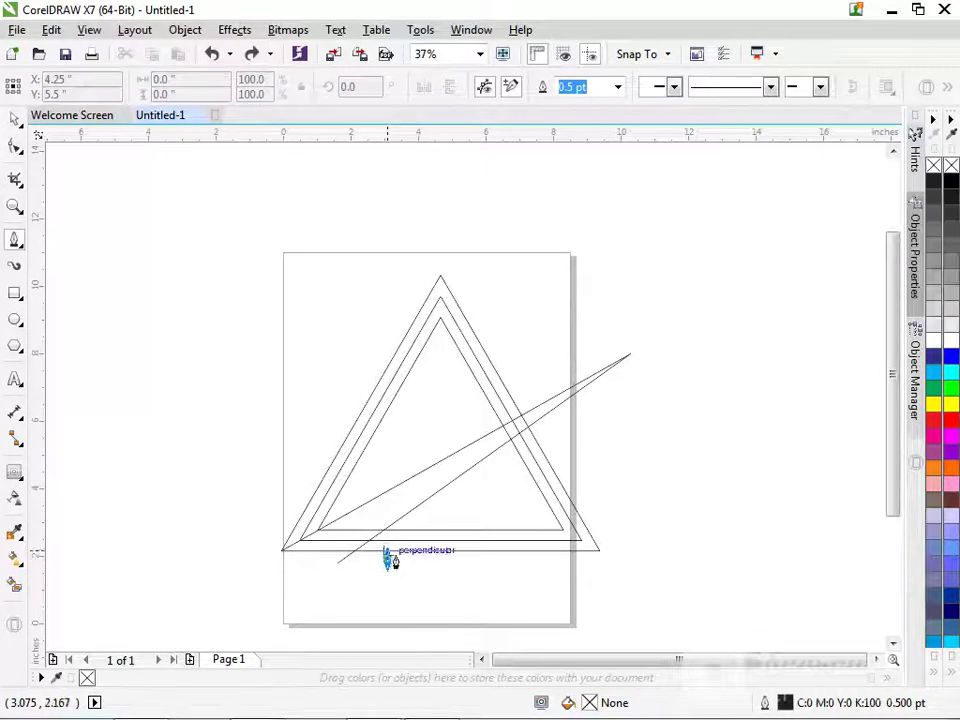
scroll(409, 567, "up", 2)
left_click_drag(317, 553, 317, 522)
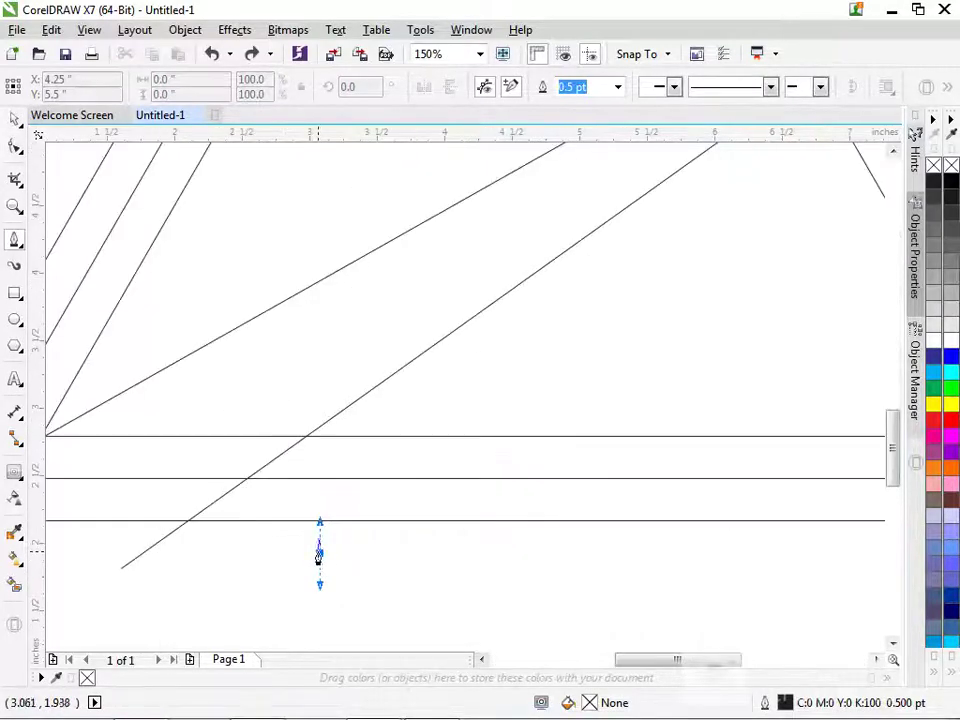
key("space")
key("space")
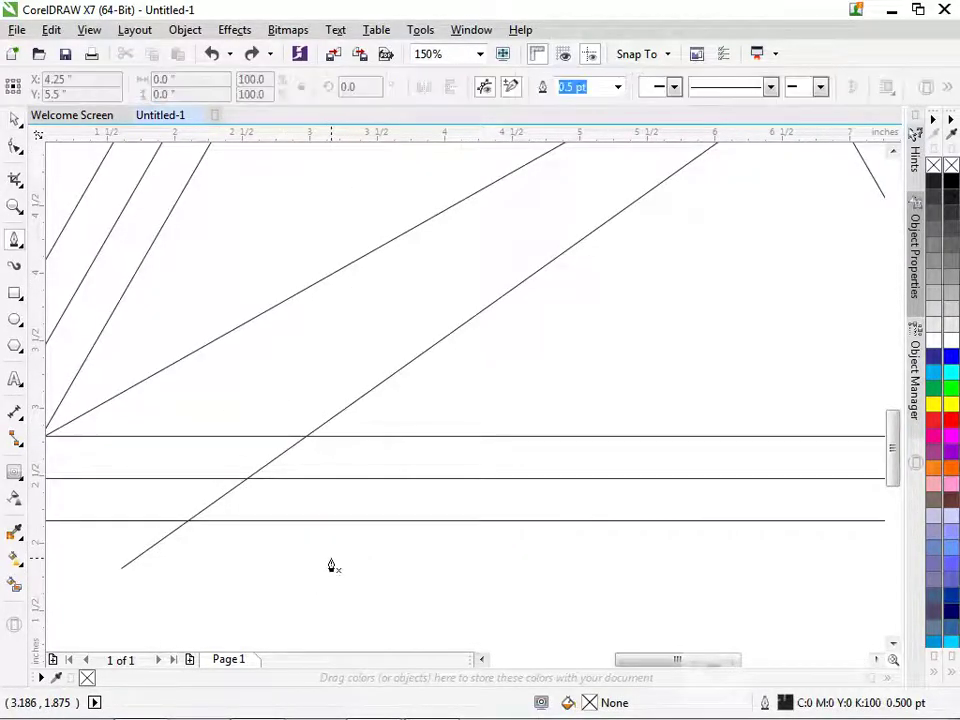
Draw a two-segment Pen path from below the triangle's base to beyond its right side and back, about 6.6 by 5.9 inches, then deselect it.
left_click(317, 553)
scroll(538, 399, "down", 2)
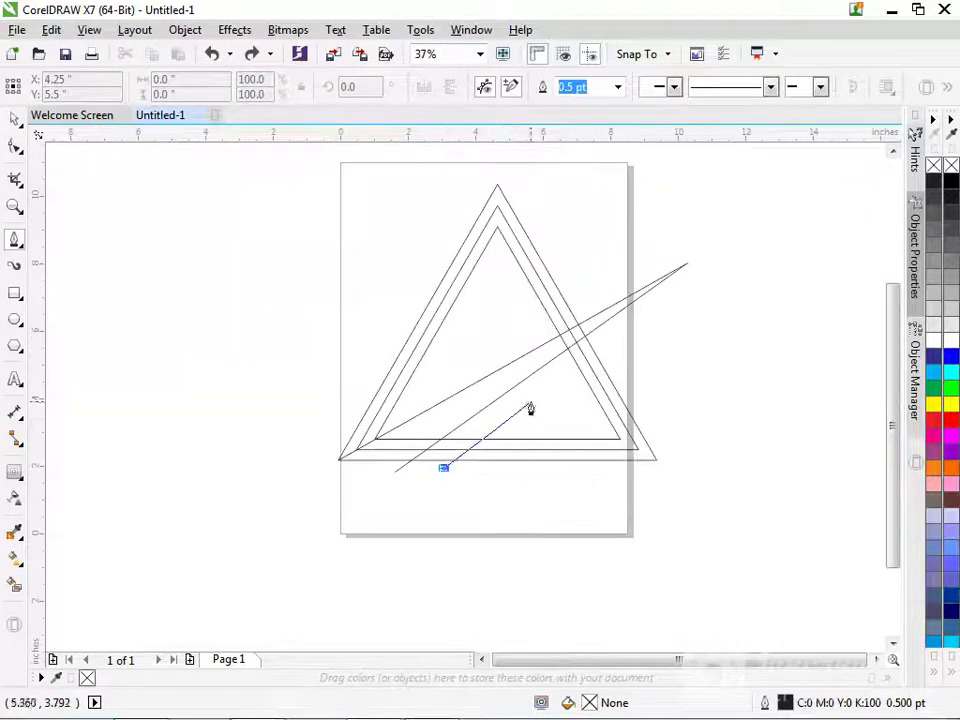
left_click(667, 296)
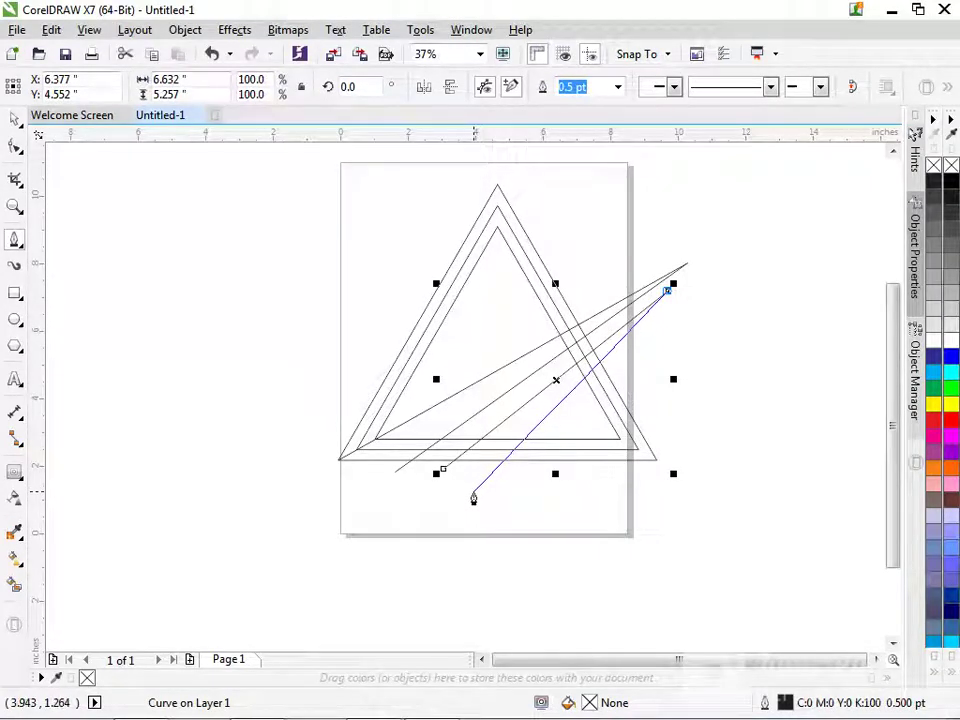
left_click(469, 495)
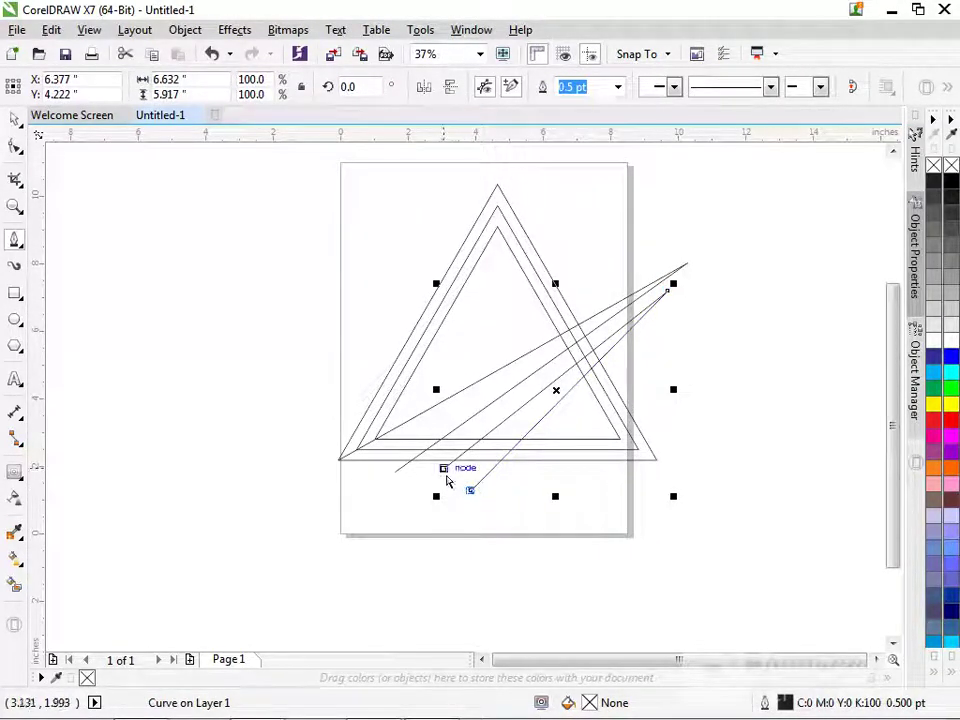
key("space")
left_click(405, 237)
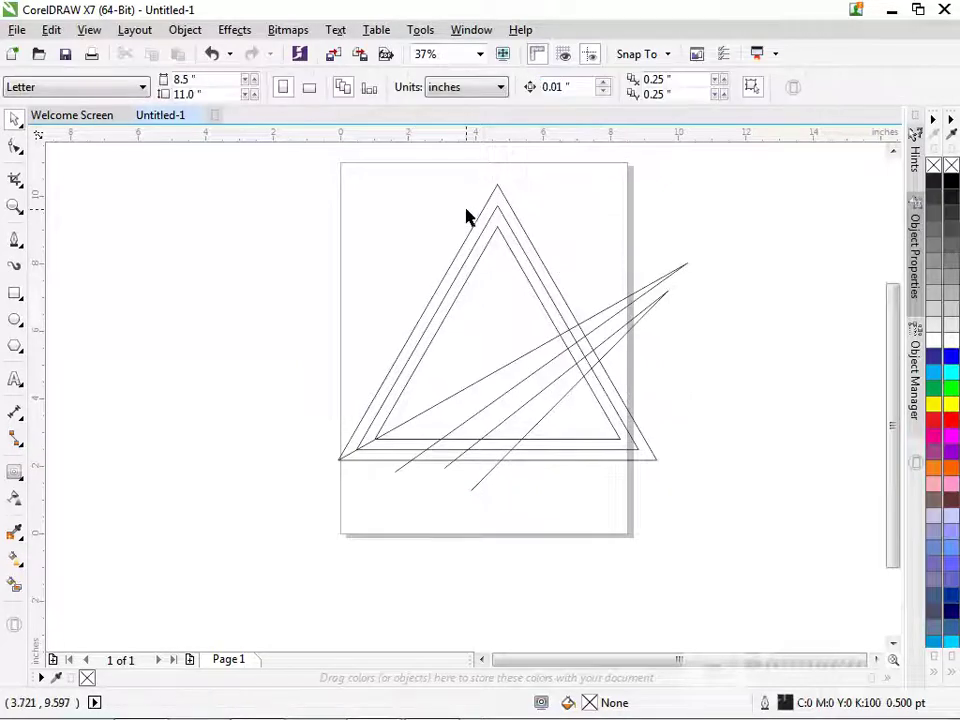
Try to Smart Fill the triangle's left and upper-right bands as continuous shapes, and undo it.
left_click(14, 583)
left_click(437, 296)
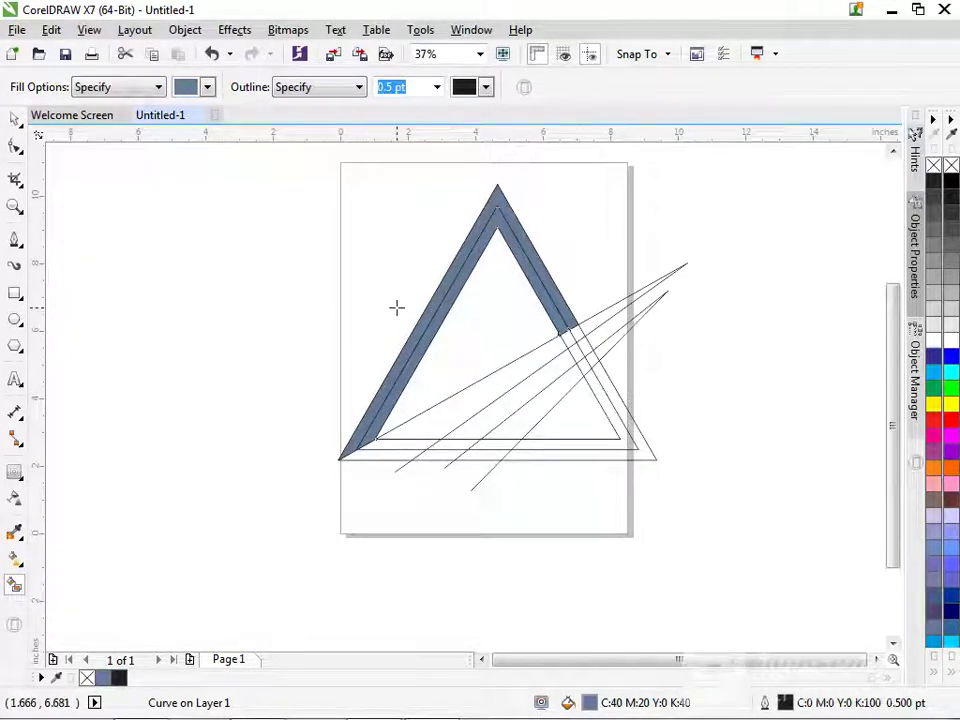
key("ctrl+z")
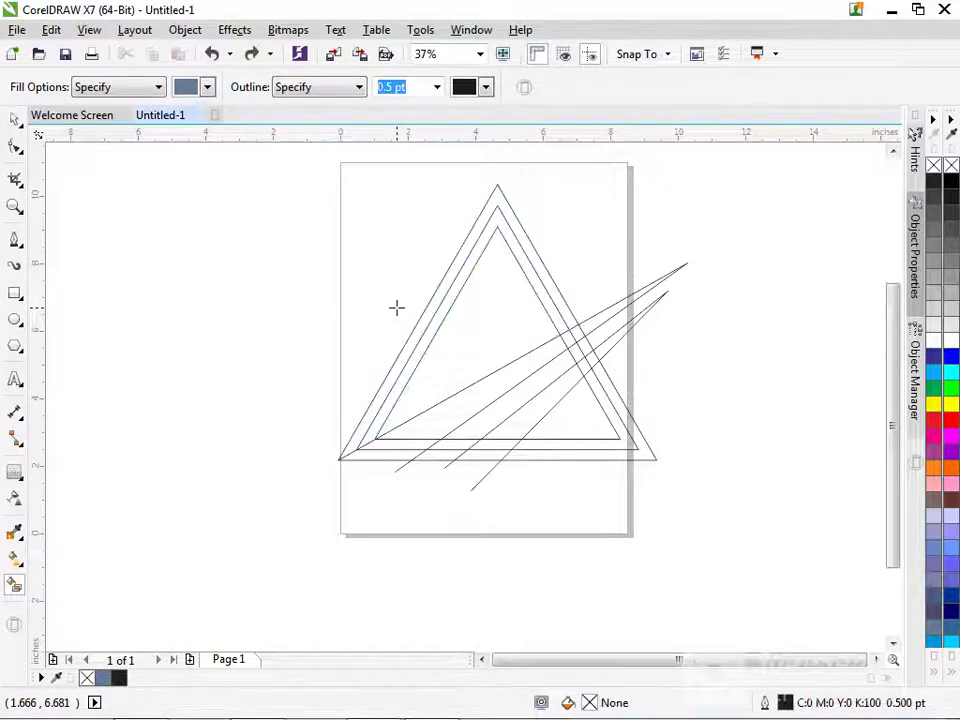
Draw a vertical straight Pen line about 12.3 inches long beside the triangle's left corner.
left_click(14, 242)
left_click(335, 231)
left_click(334, 651)
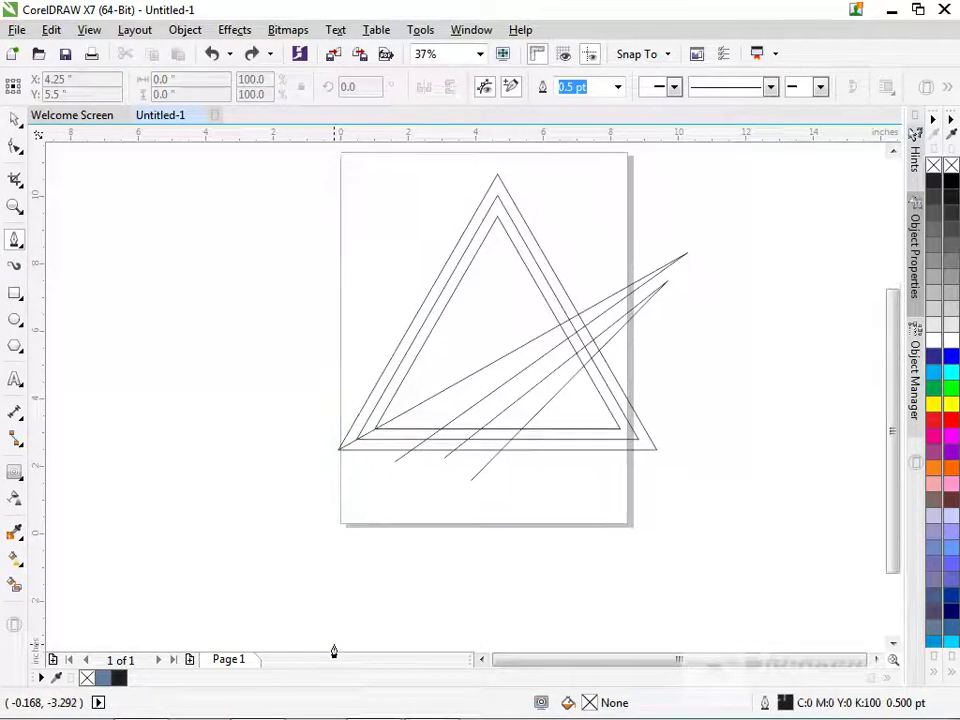
key("space")
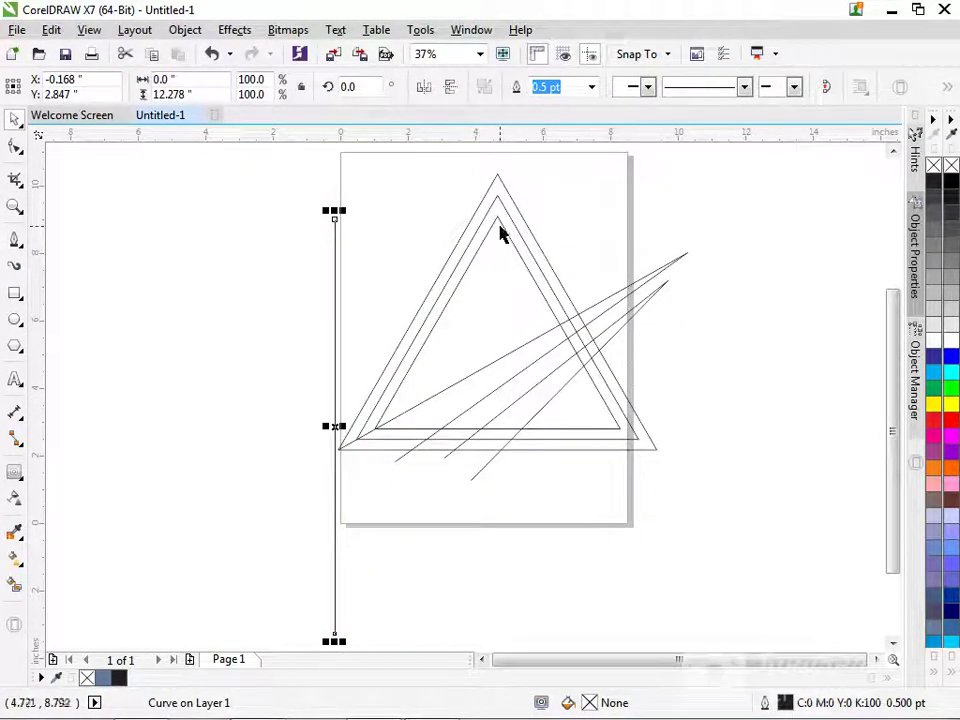
Centre the vertical line horizontally on the contoured triangle, then deselect everything.
left_click(501, 231, "shift")
key("c")
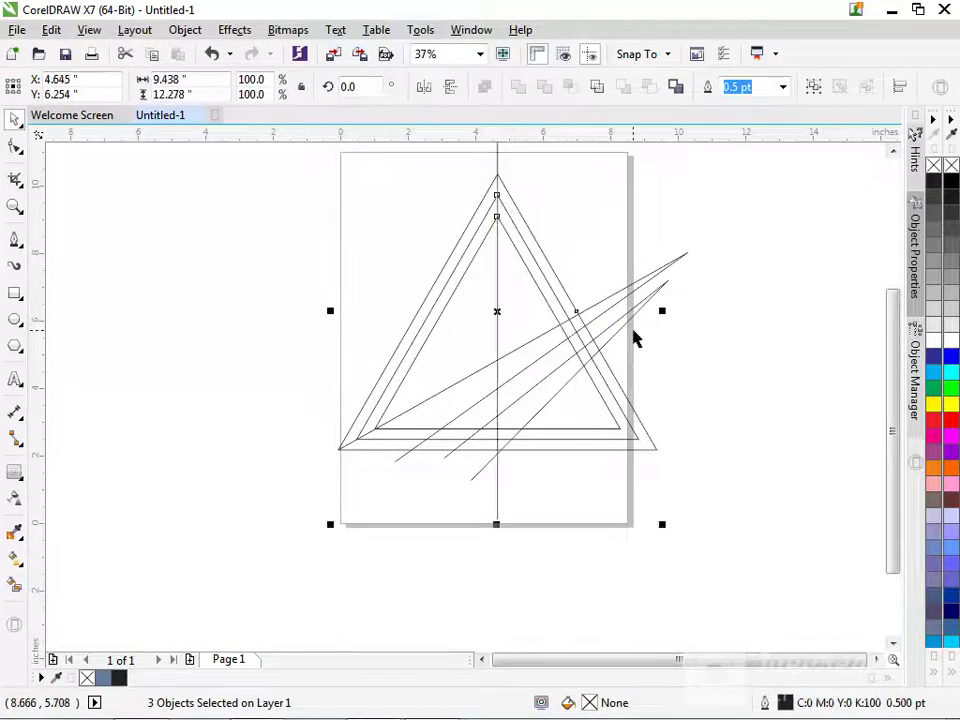
left_click(766, 263)
scroll(640, 323, "down", 2)
scroll(587, 262, "up", 2)
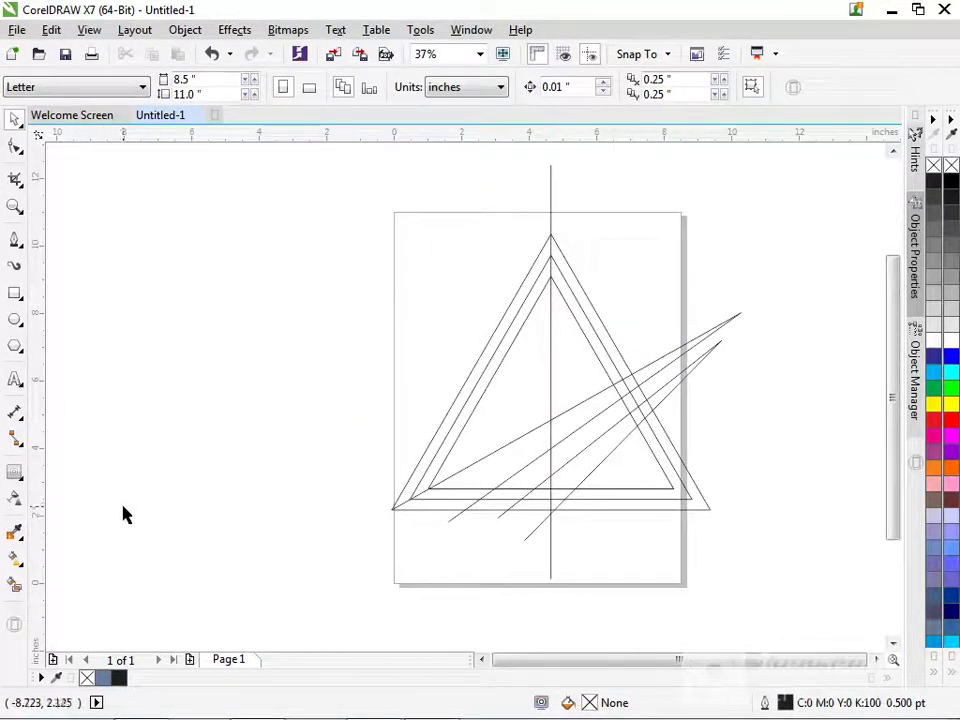
Smart Fill the outer and inner bands on the triangle's left side and upper right side with blue-grey.
left_click(15, 590)
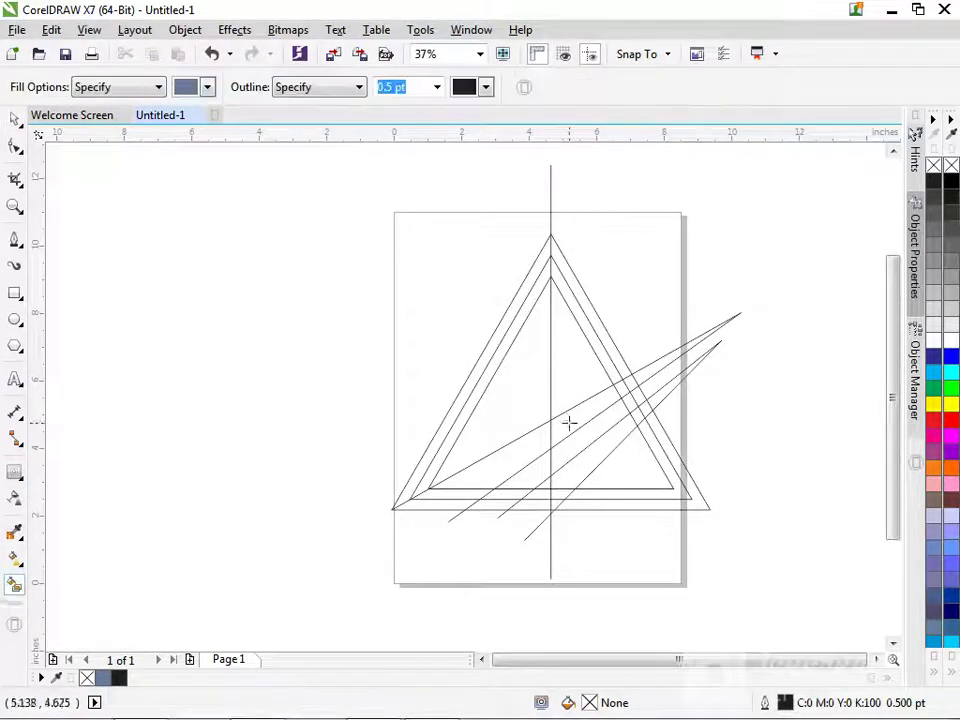
left_click(487, 360)
left_click(489, 369)
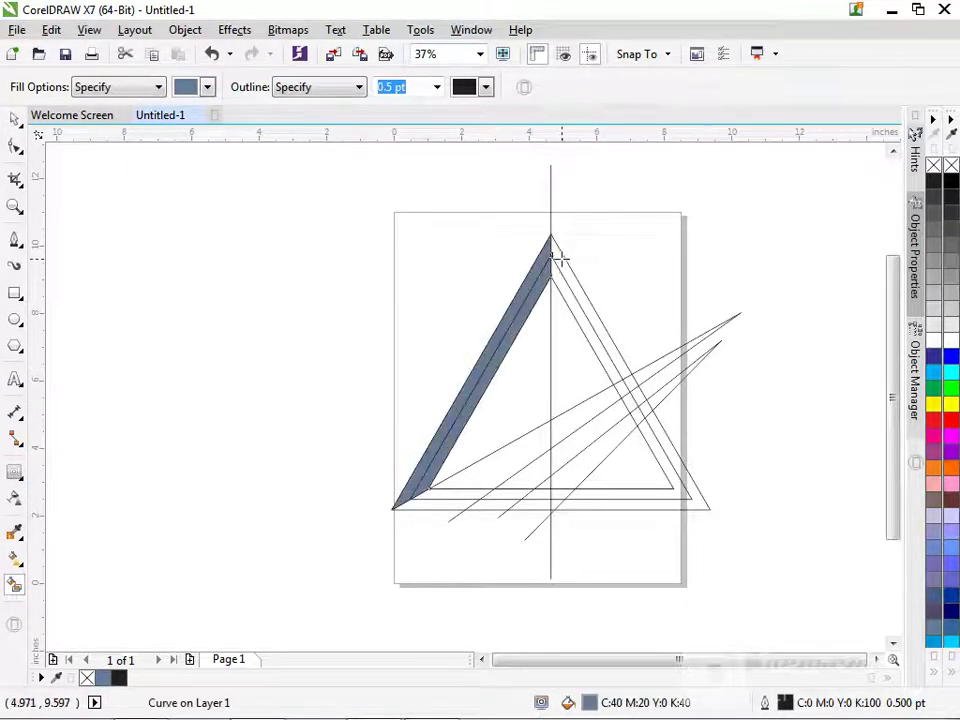
left_click(563, 292)
left_click(566, 293)
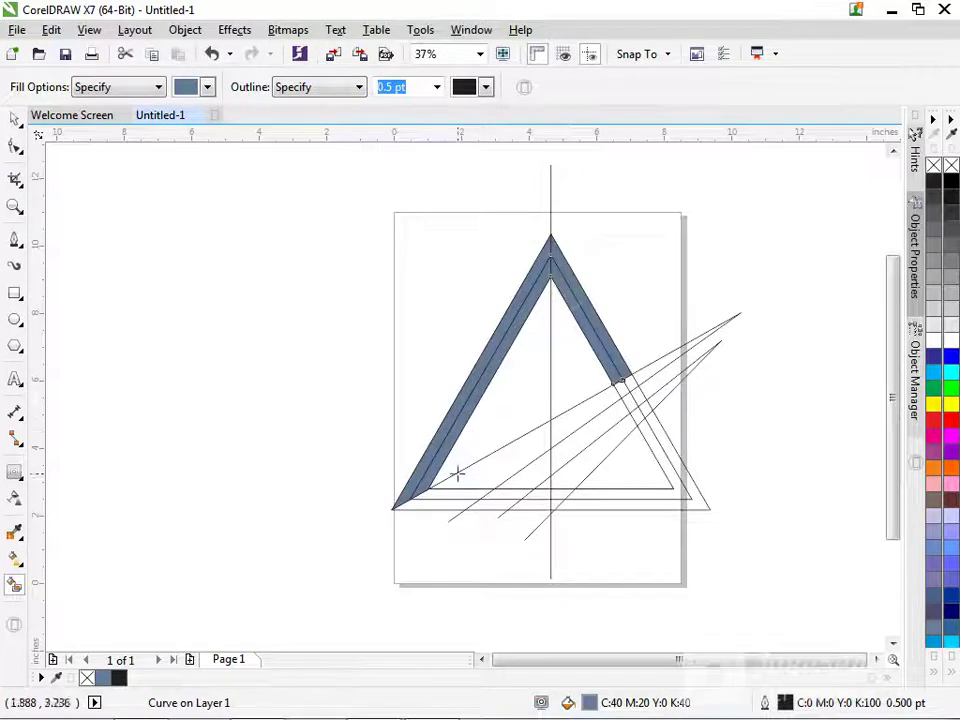
Delete the vertical line through the triangle's apex.
key("space")
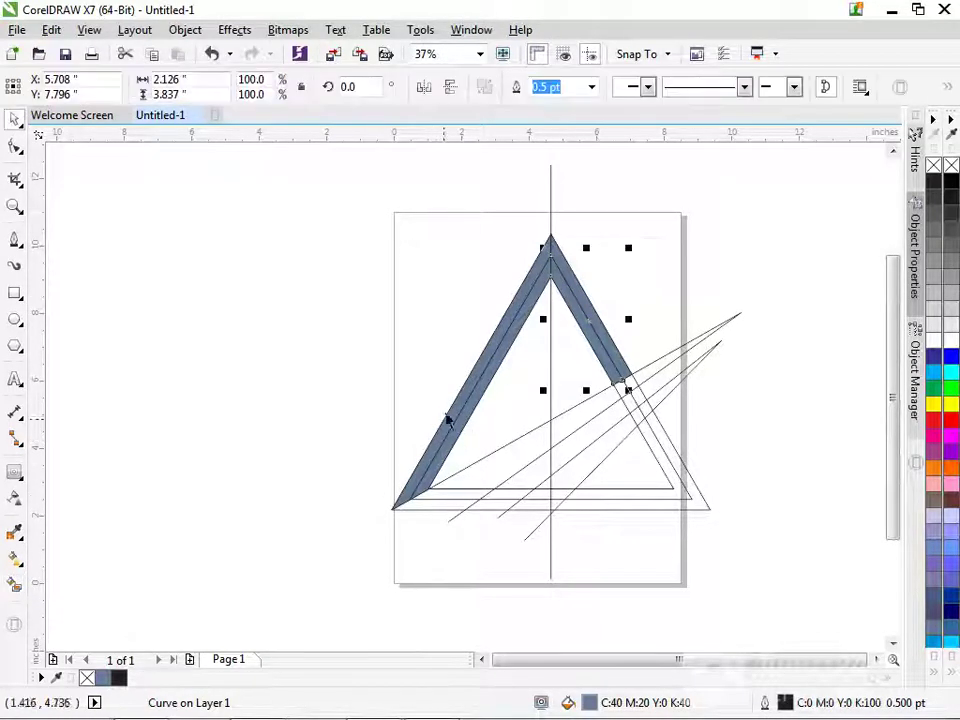
left_click(450, 311)
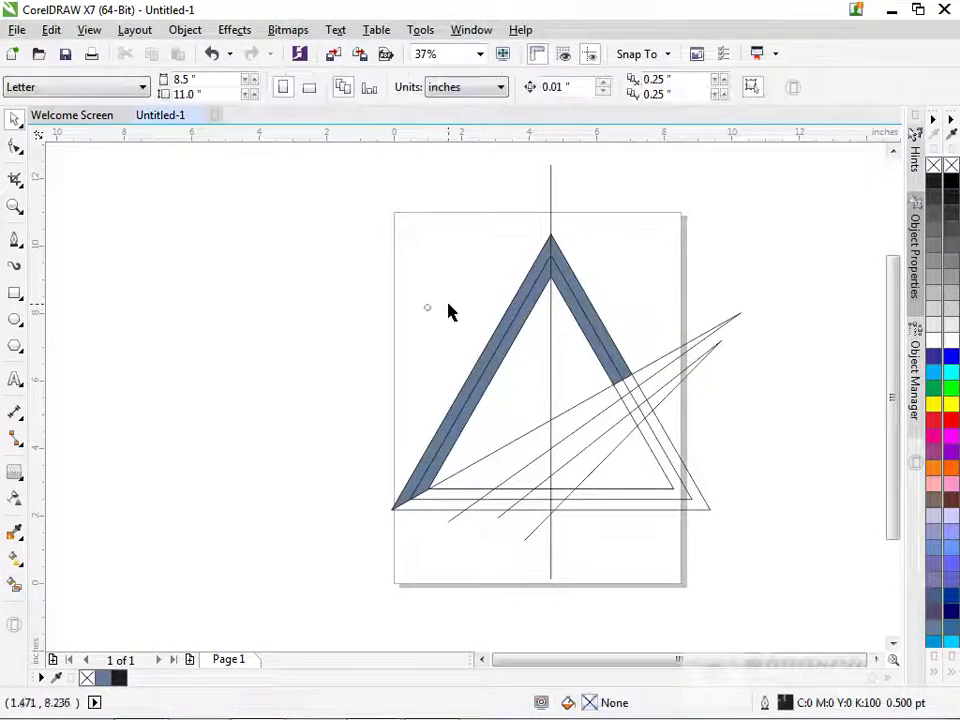
left_click(551, 190)
key("Delete")
Select the outer left band and expand the colour palette to three rows.
left_click(475, 386)
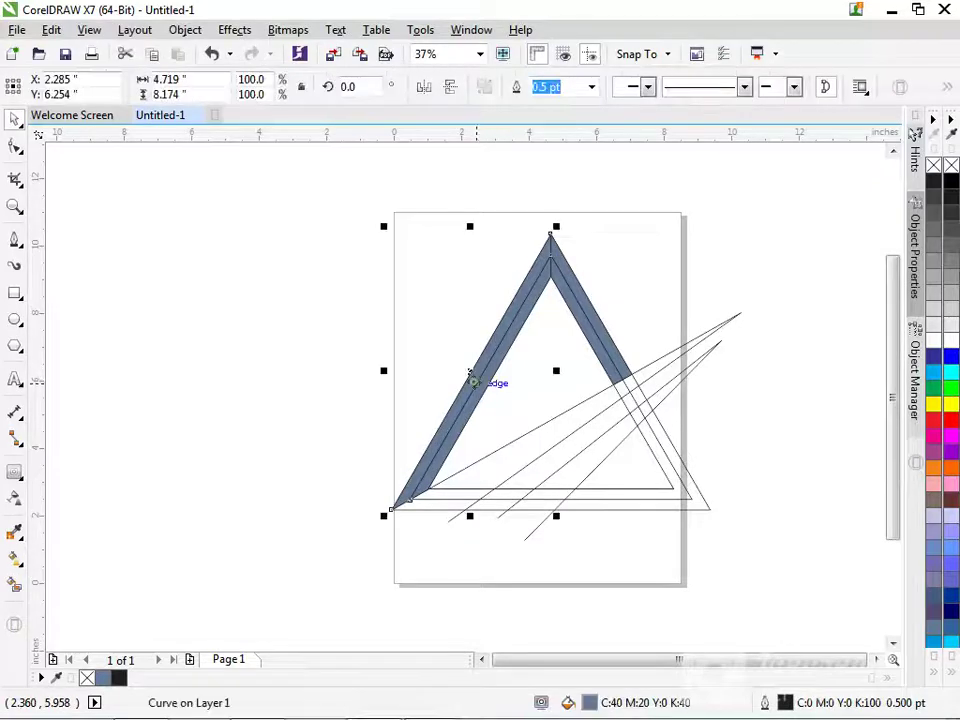
scroll(473, 371, "up", 2)
scroll(463, 386, "down", 2)
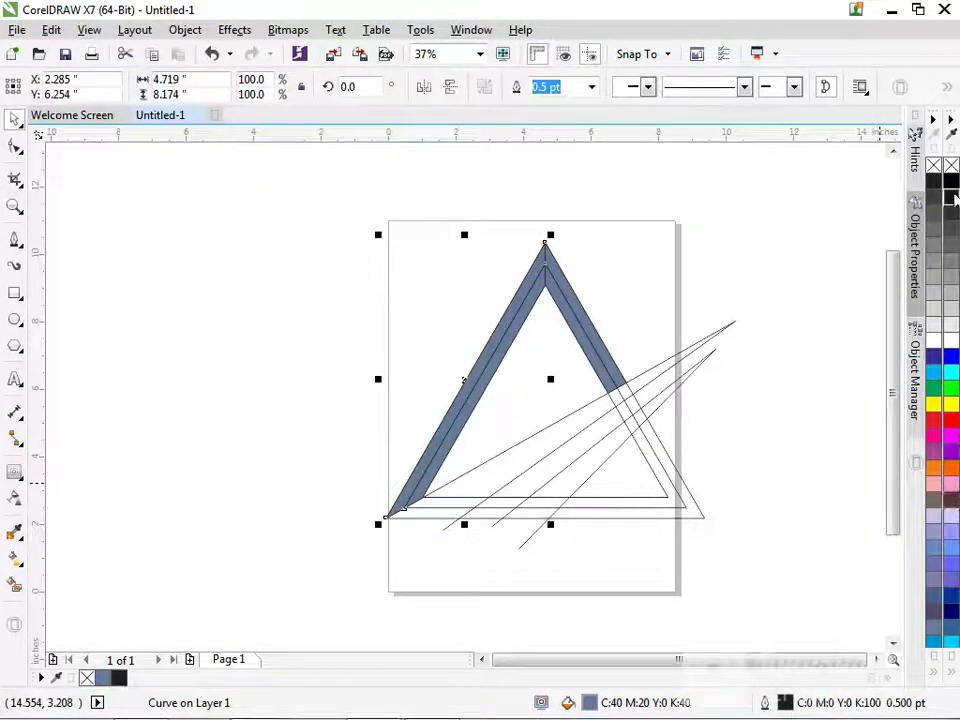
left_click(949, 113)
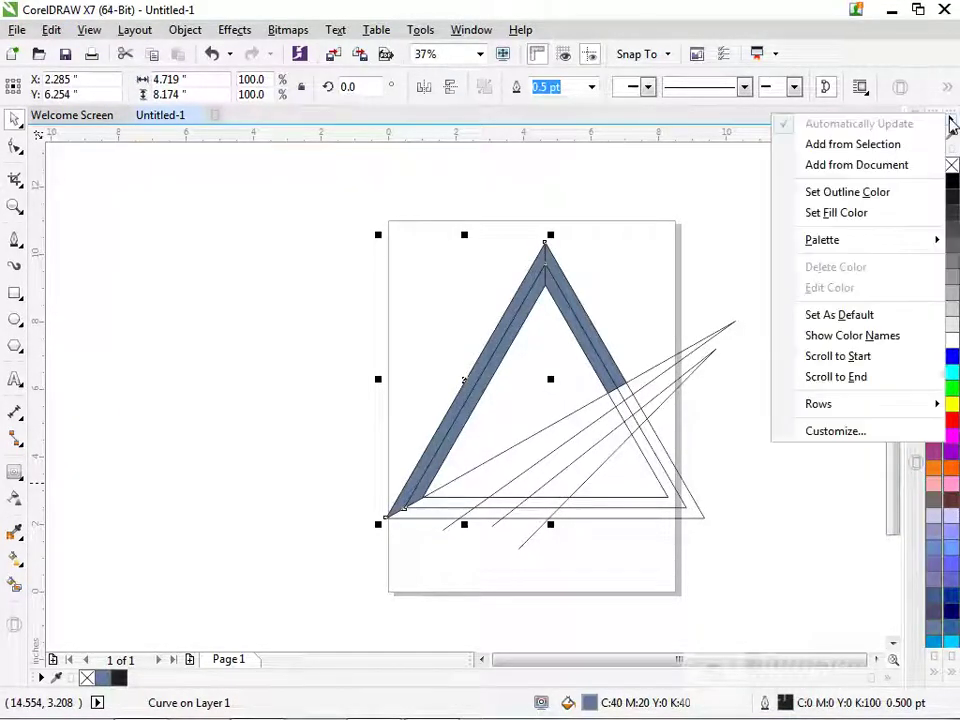
mouse_move(790, 410)
left_click(752, 432)
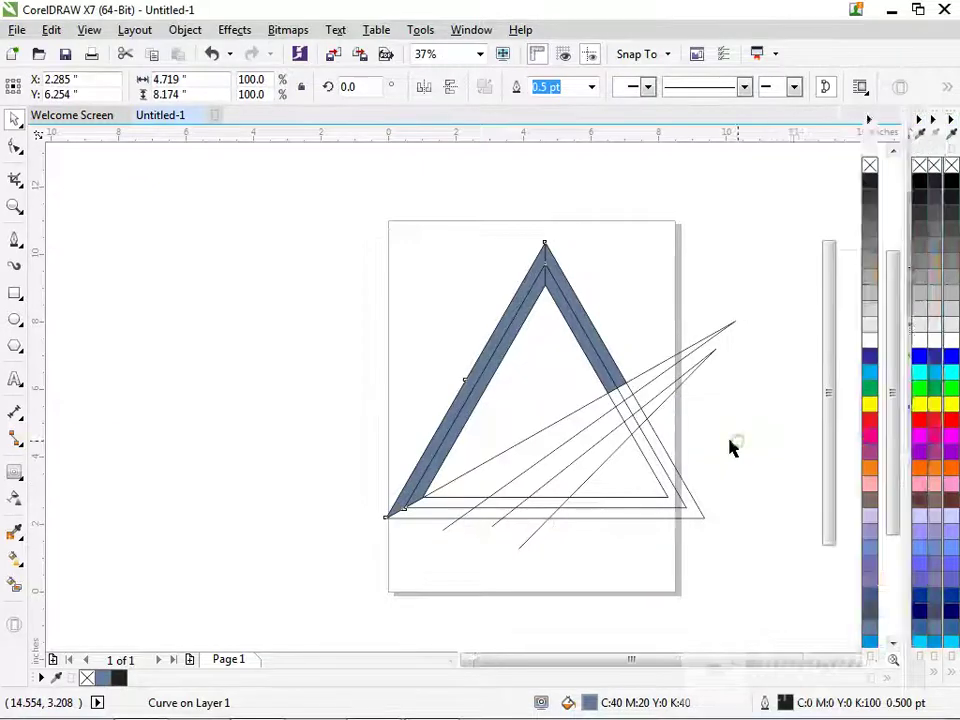
left_click(716, 422)
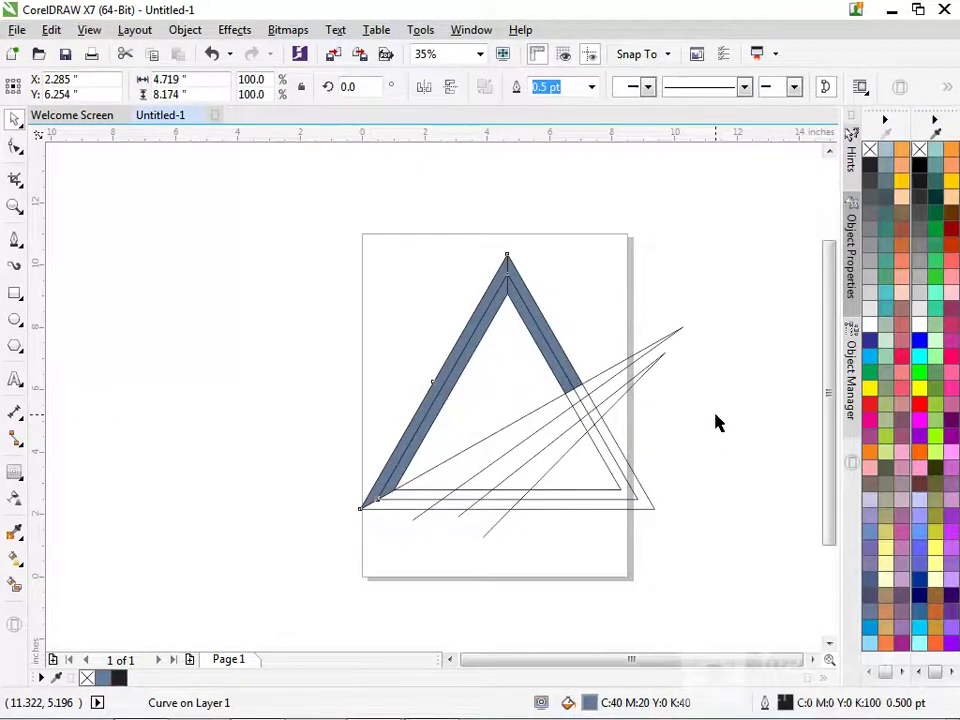
Fill the outer left band with dark brown (#663300) and deselect it.
left_click(489, 318)
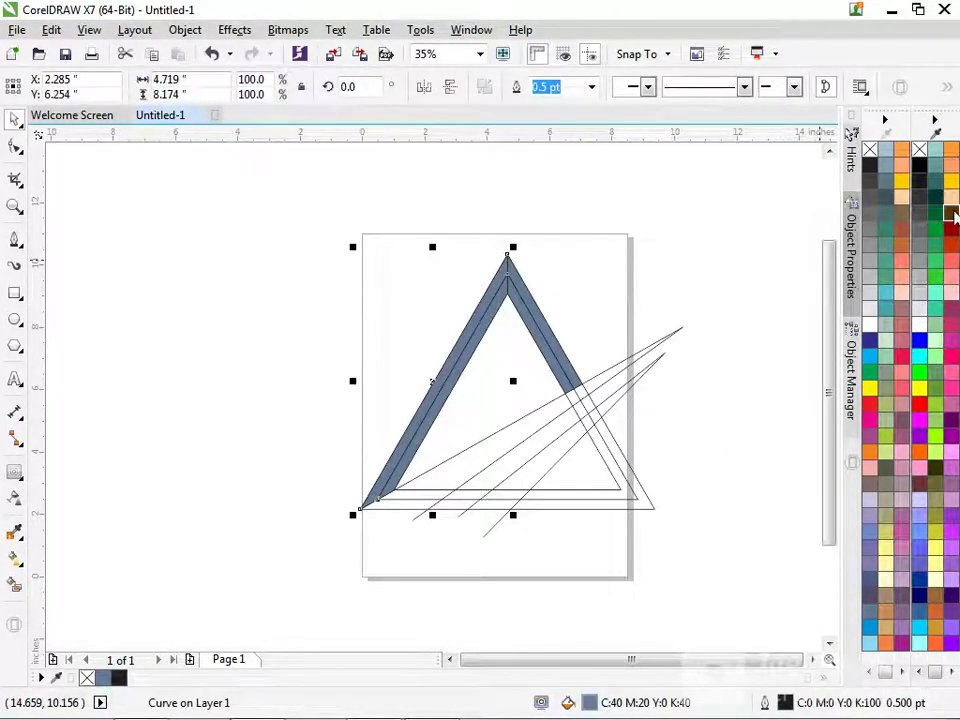
left_click(951, 214)
left_click(563, 310)
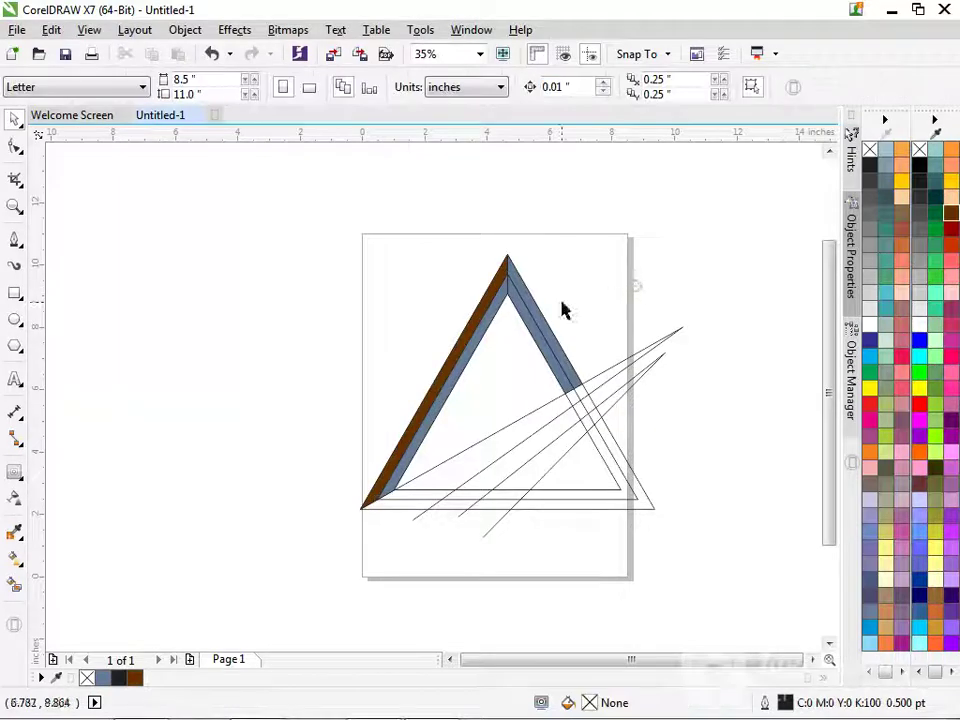
Apply a linear fountain fill across the outer left band from dark brown to golden yellow, extending its brown end outward.
left_click(452, 370)
left_click(14, 562)
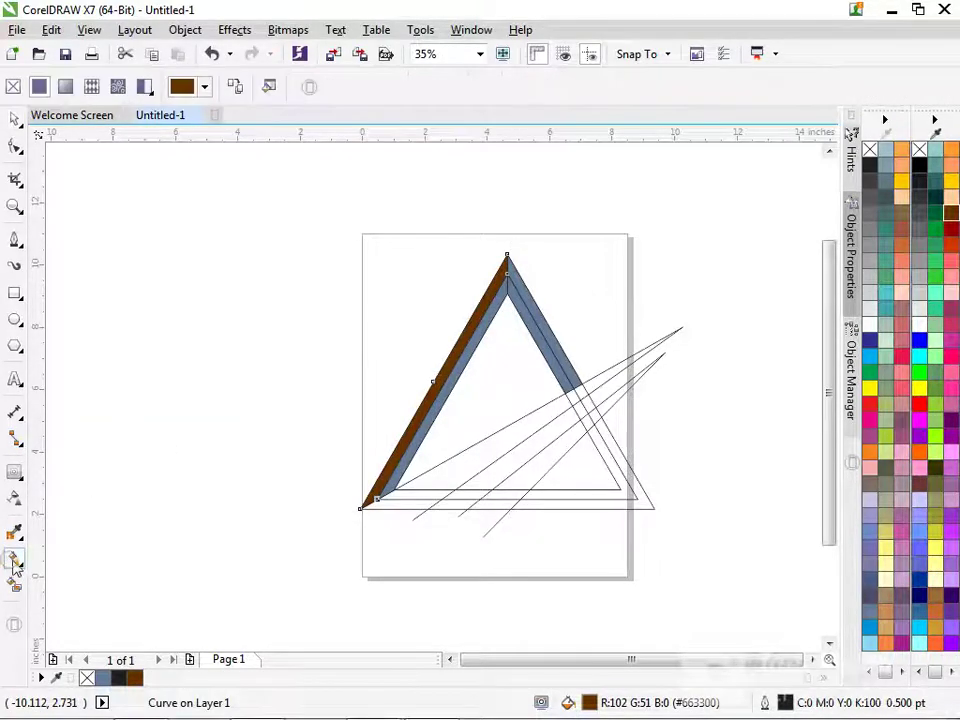
left_click_drag(430, 382, 440, 386)
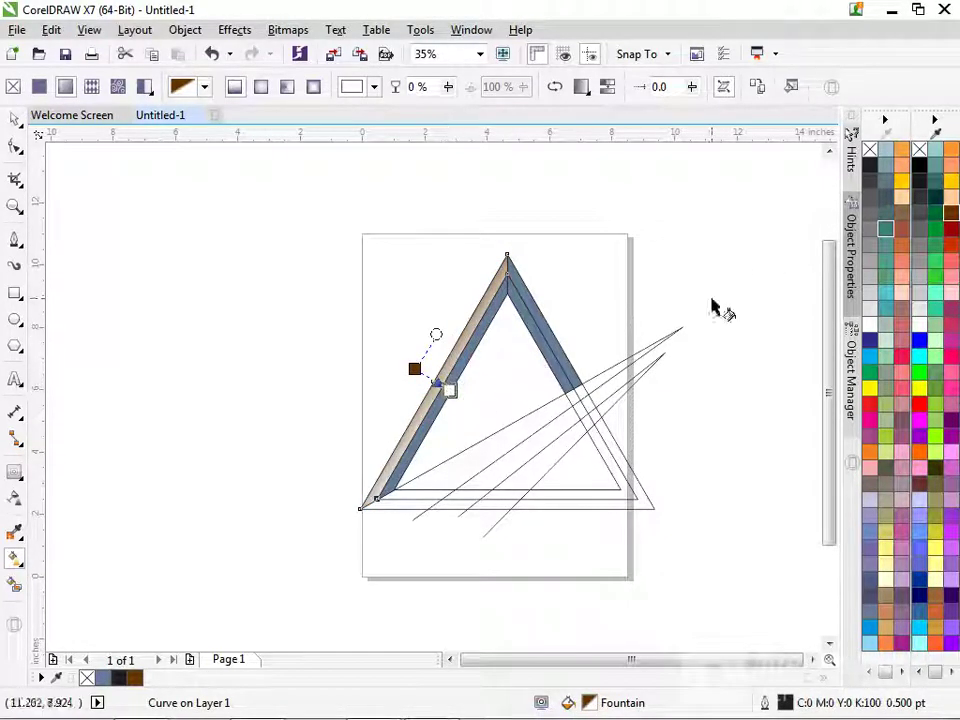
left_click(951, 183)
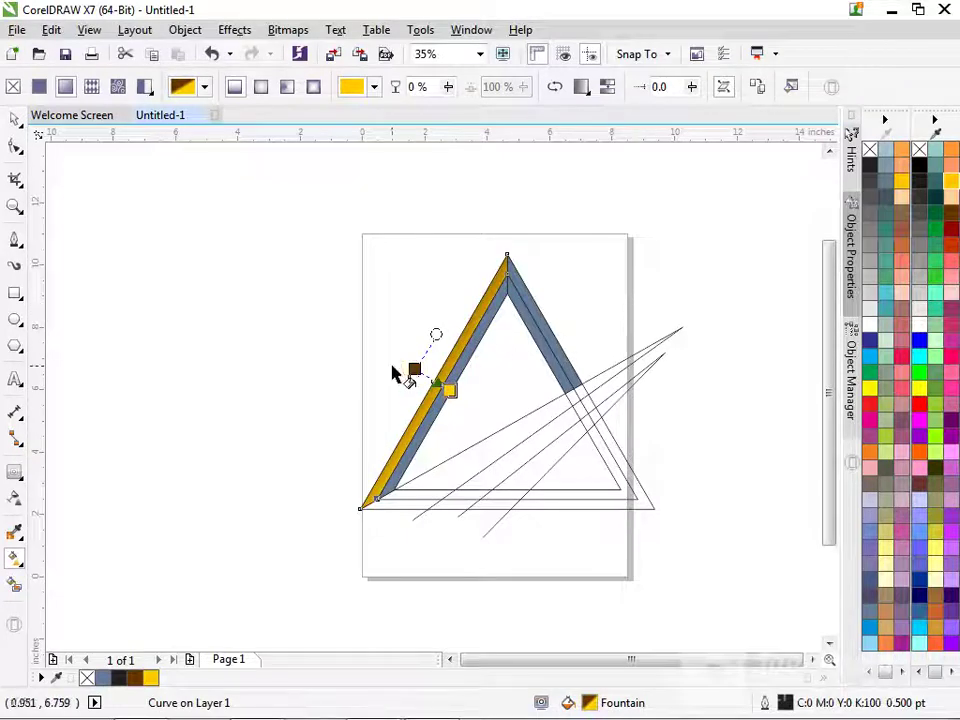
left_click_drag(414, 366, 406, 361)
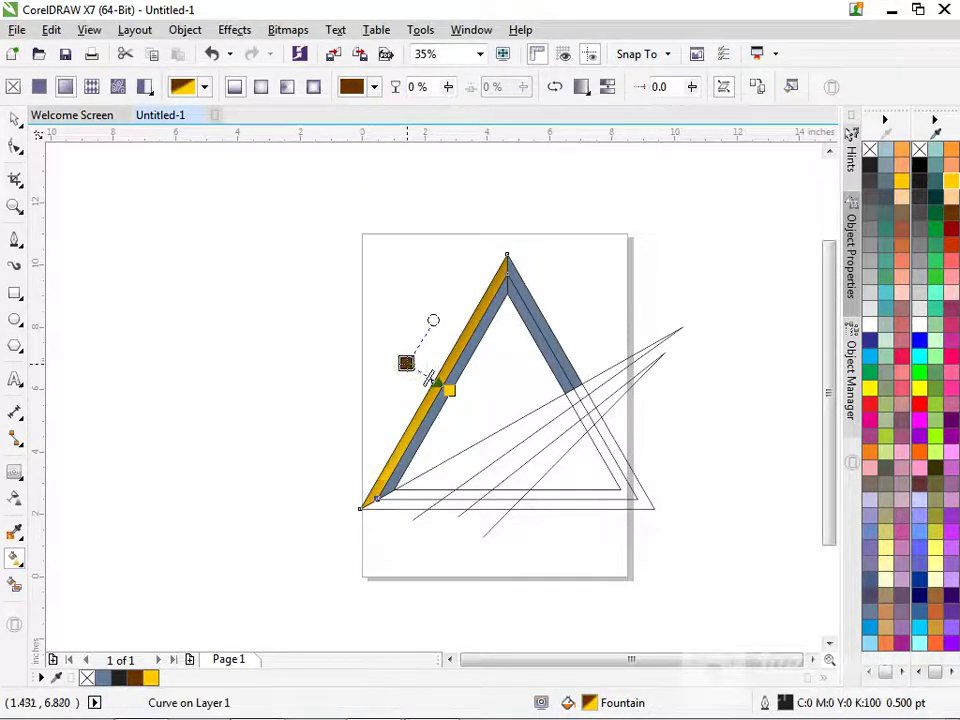
Fill the inner left band with dark brown (#663300).
left_click(436, 419)
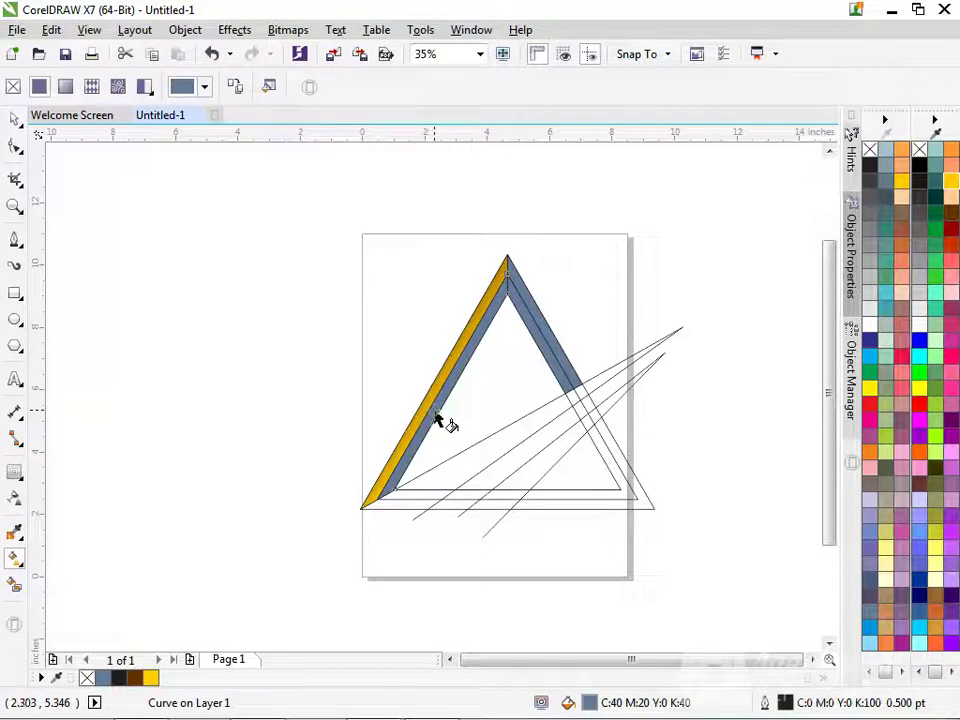
key("space")
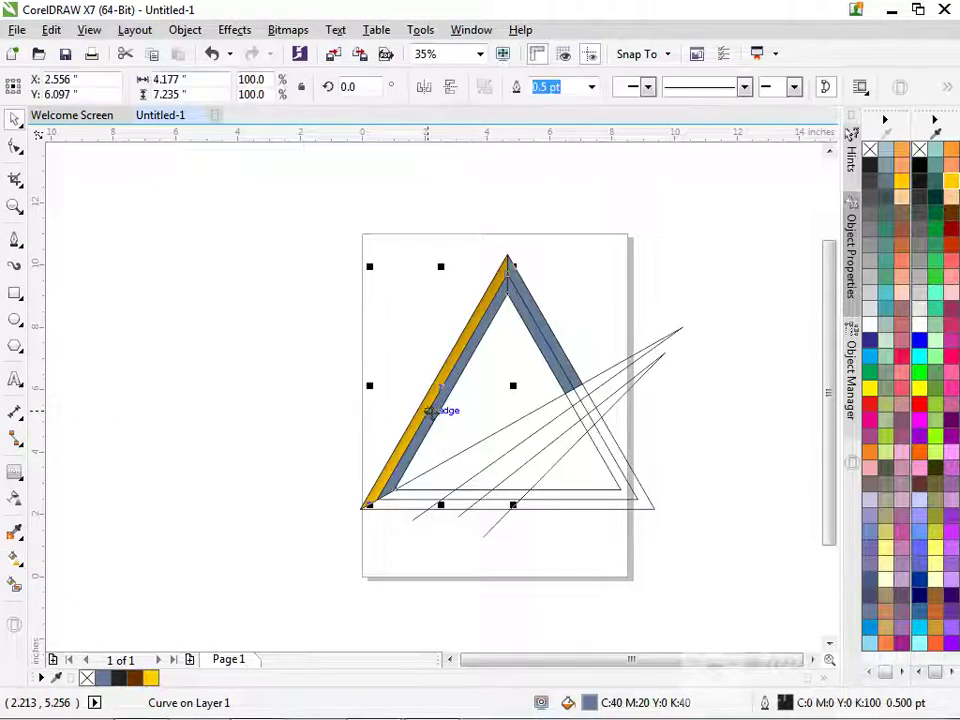
left_click(521, 360)
left_click(484, 338)
left_click(318, 357)
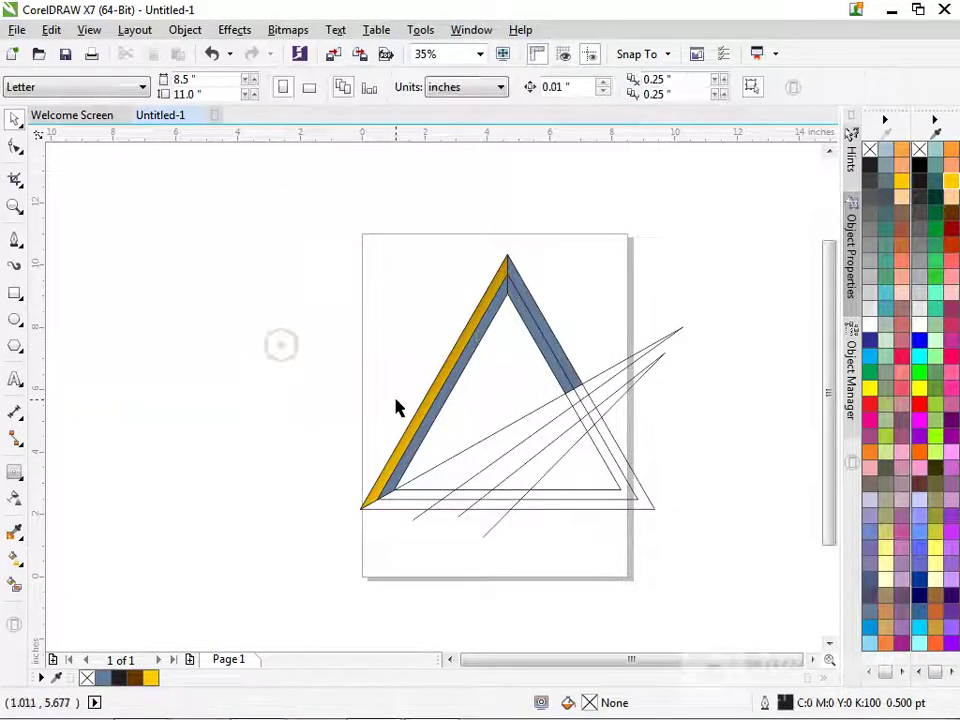
left_click(435, 410)
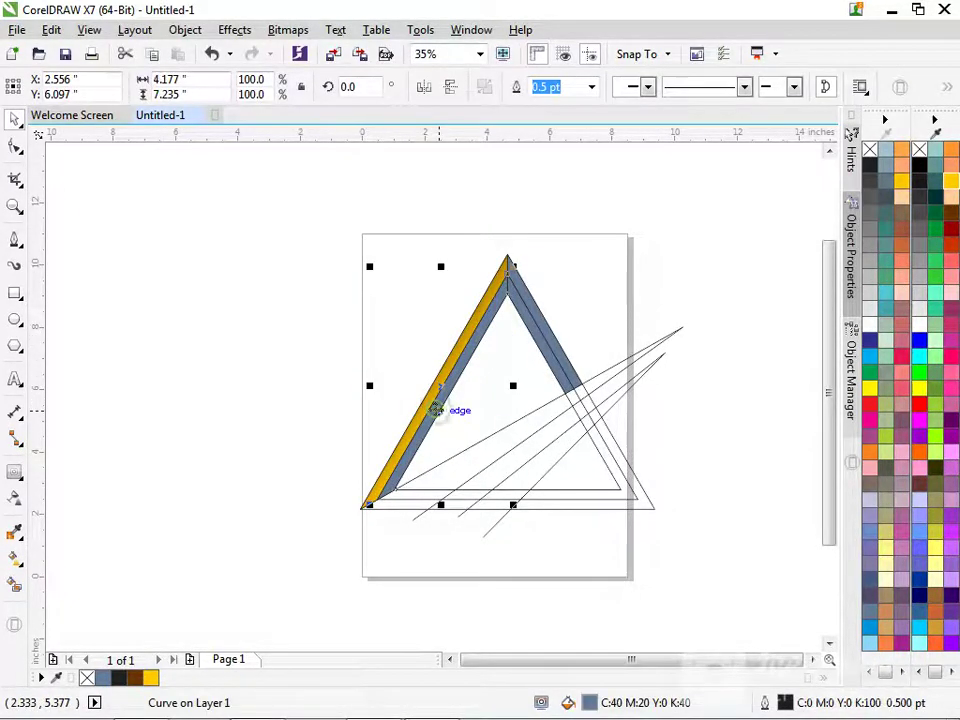
left_click(950, 212)
scroll(465, 385, "up", 2)
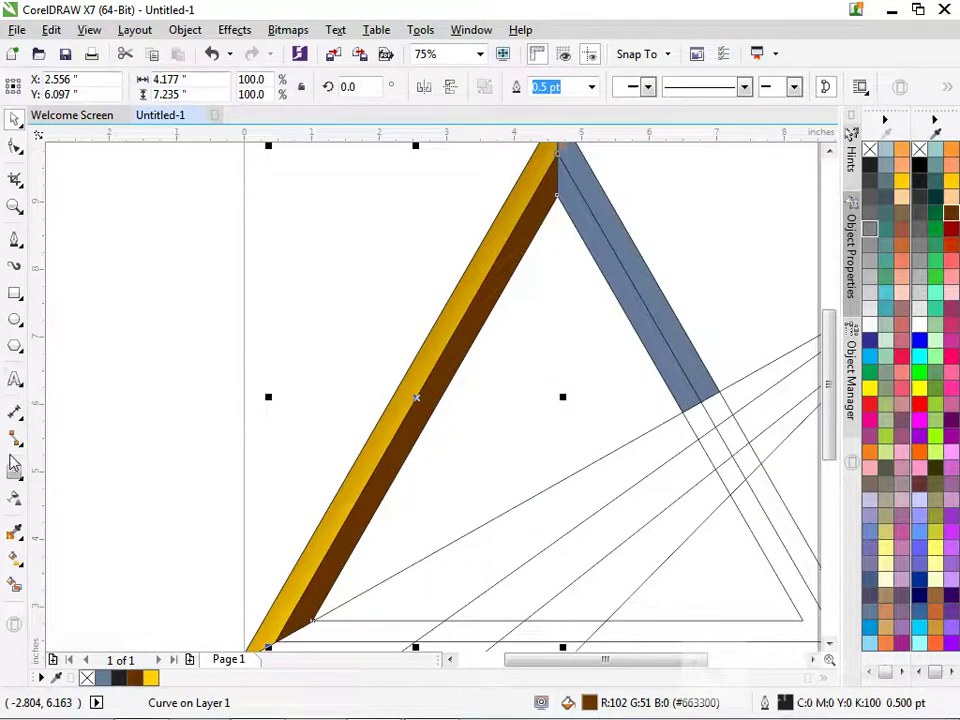
Apply a linear fountain fill across the inner left band from dark brown to golden yellow, extending its yellow end slightly past the inner edge.
left_click(14, 558)
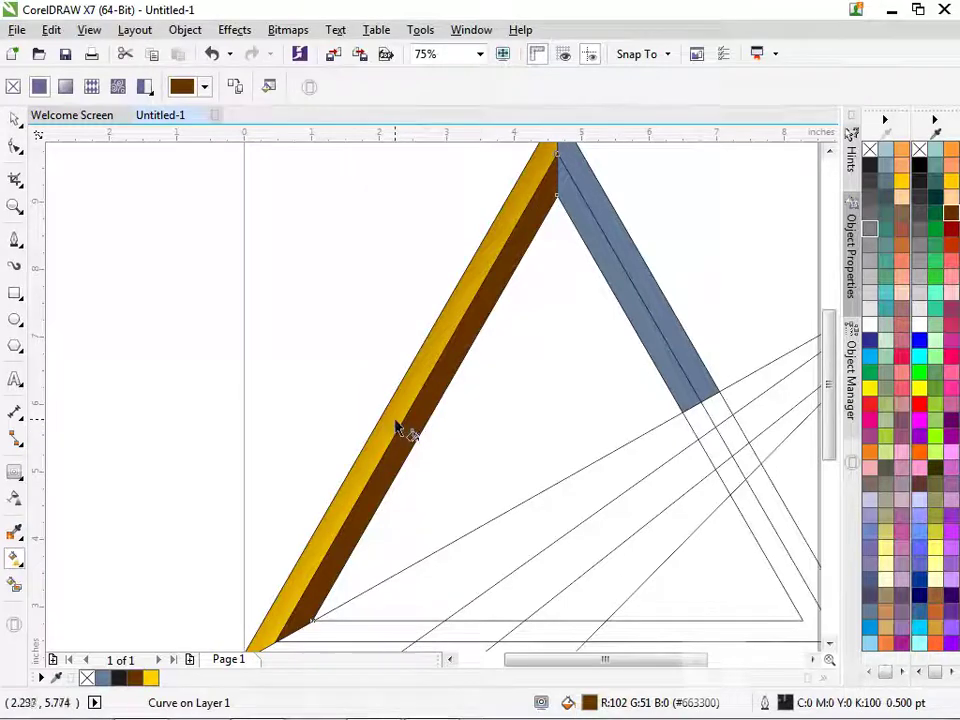
left_click_drag(397, 426, 423, 435)
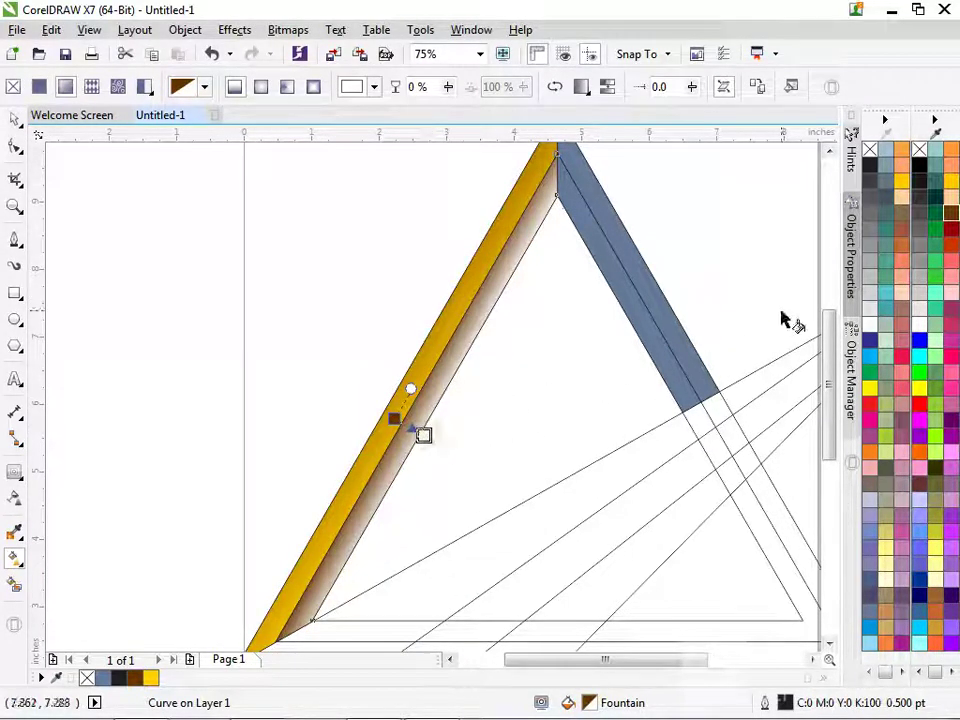
left_click(951, 180)
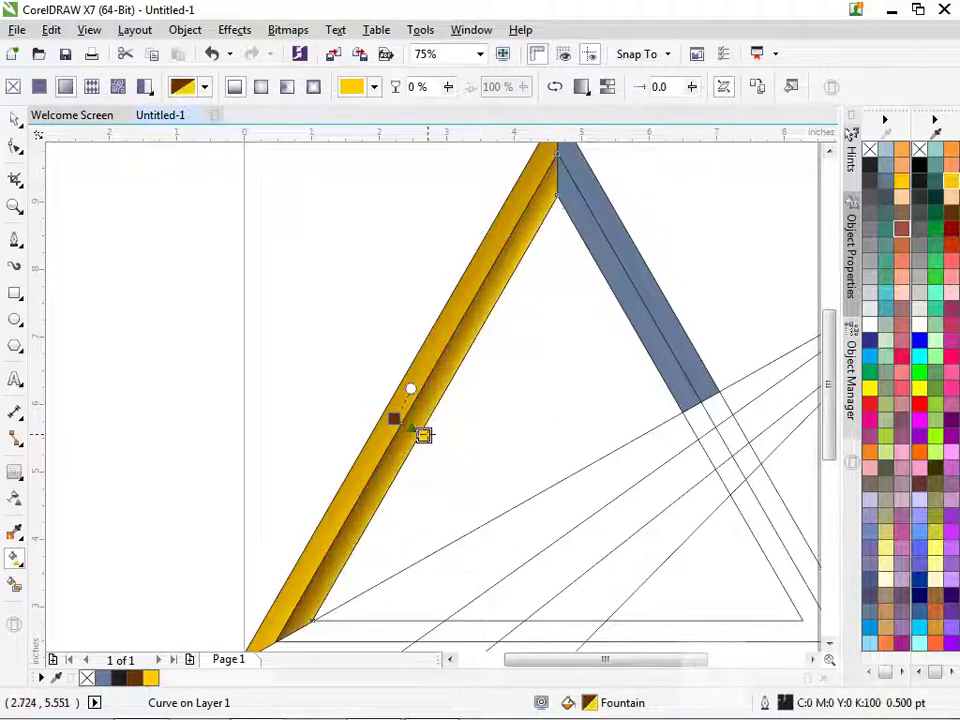
left_click_drag(423, 435, 430, 433)
left_click_drag(419, 433, 431, 440)
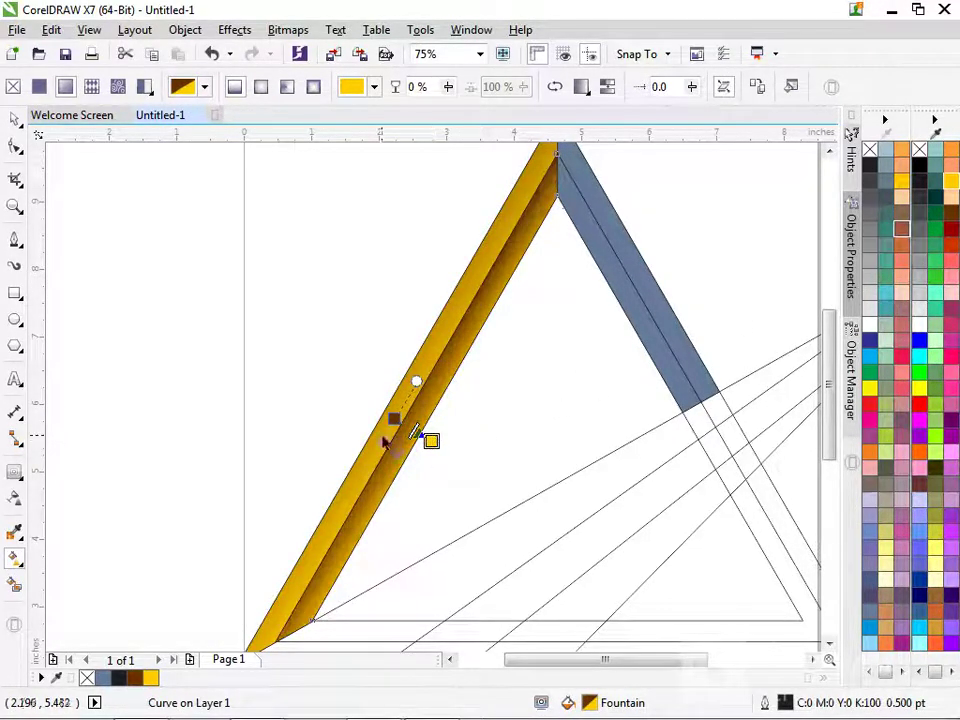
Apply a linear fountain fill down the outer right band, from dark brown at the apex to golden yellow at its lower end.
left_click(266, 407)
scroll(321, 332, "down", 2)
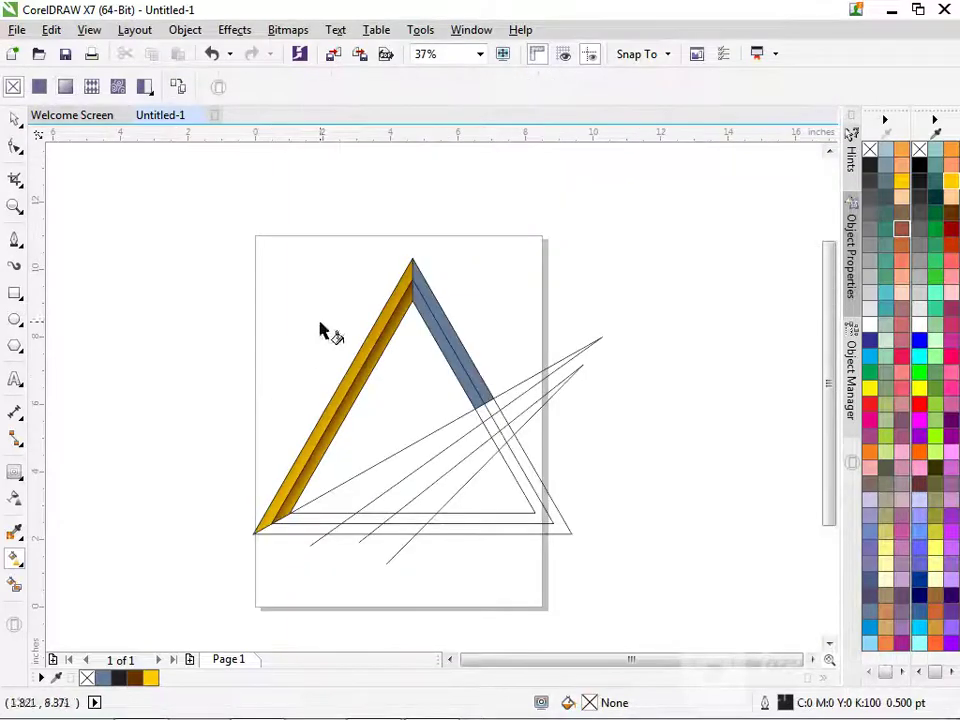
left_click(418, 283)
left_click_drag(418, 271, 491, 397)
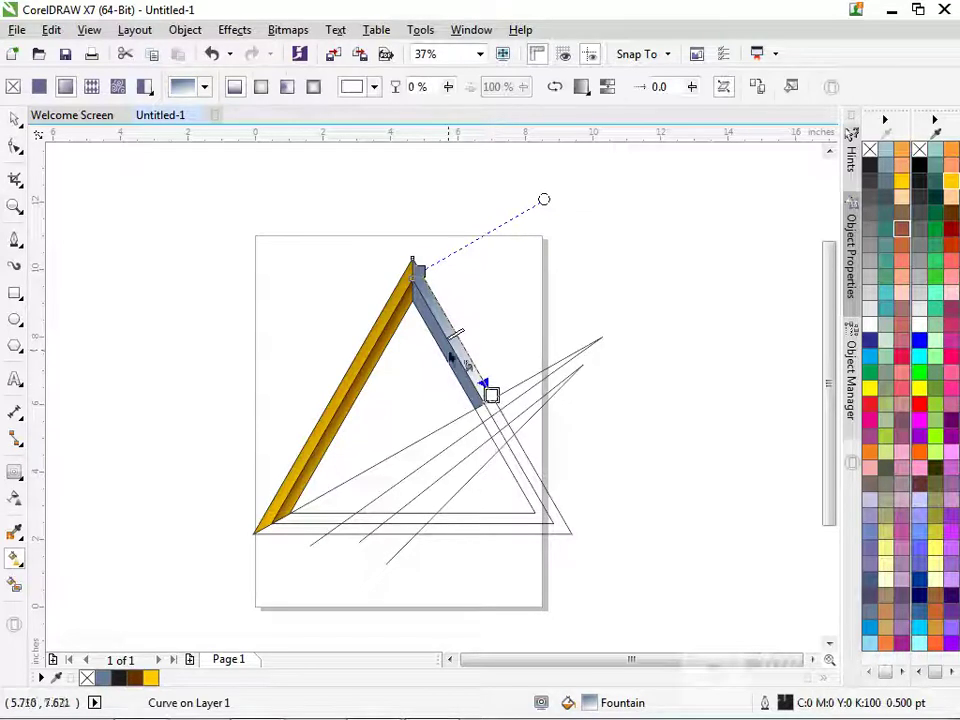
left_click(950, 212)
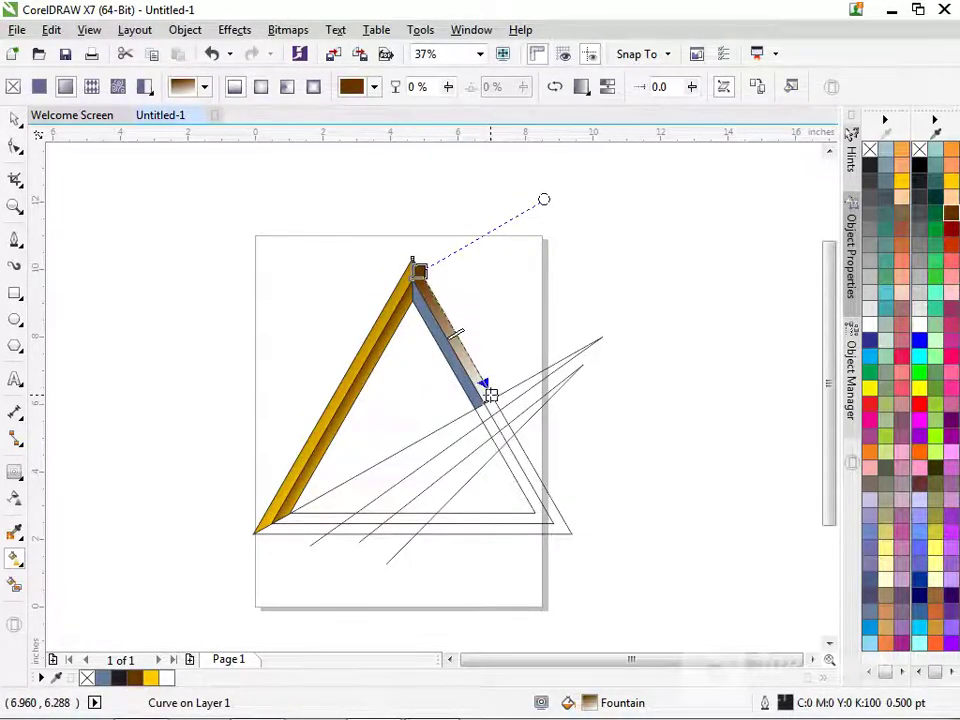
left_click(491, 395)
left_click(950, 181)
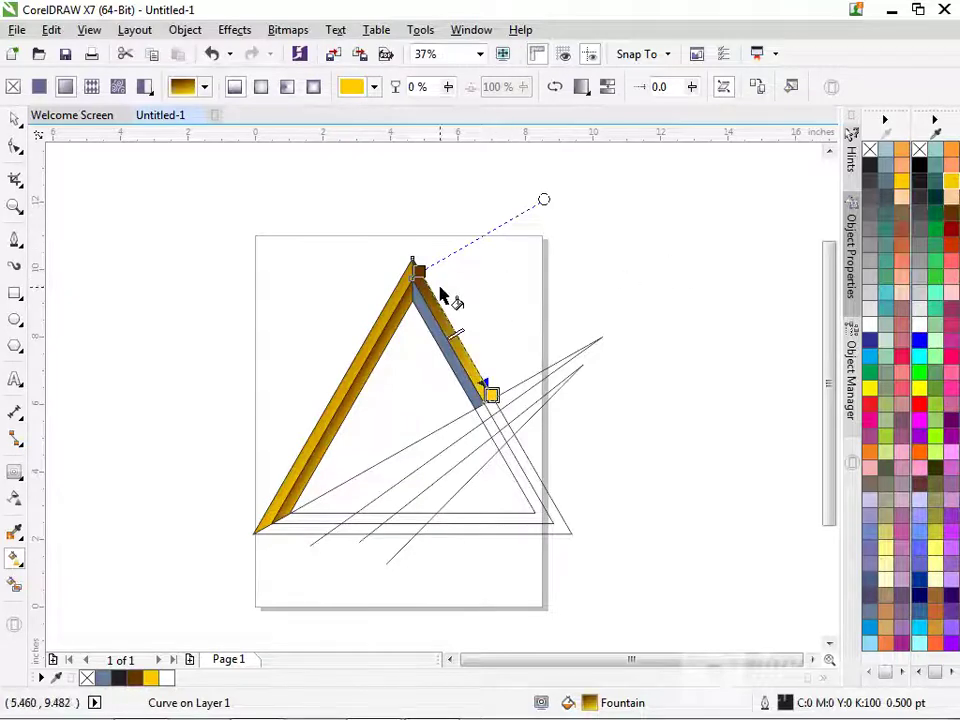
Apply a linear fountain fill up the inner right band, from dark brown at its lower end to golden yellow at the apex, and deselect it.
scroll(443, 293, "up", 1)
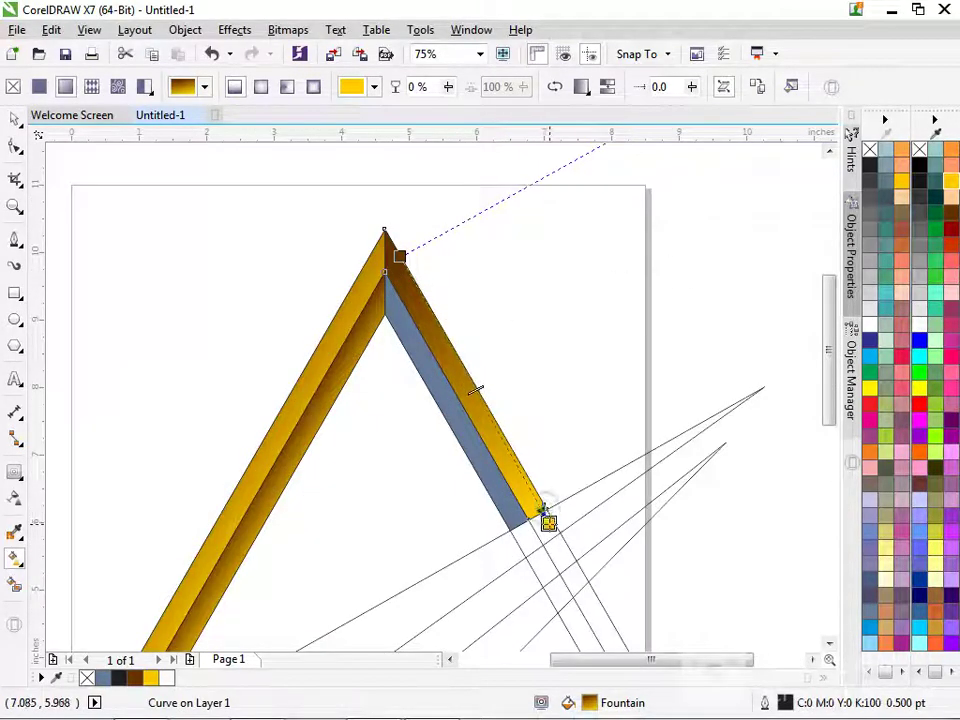
left_click(515, 525)
left_click_drag(519, 528, 391, 293)
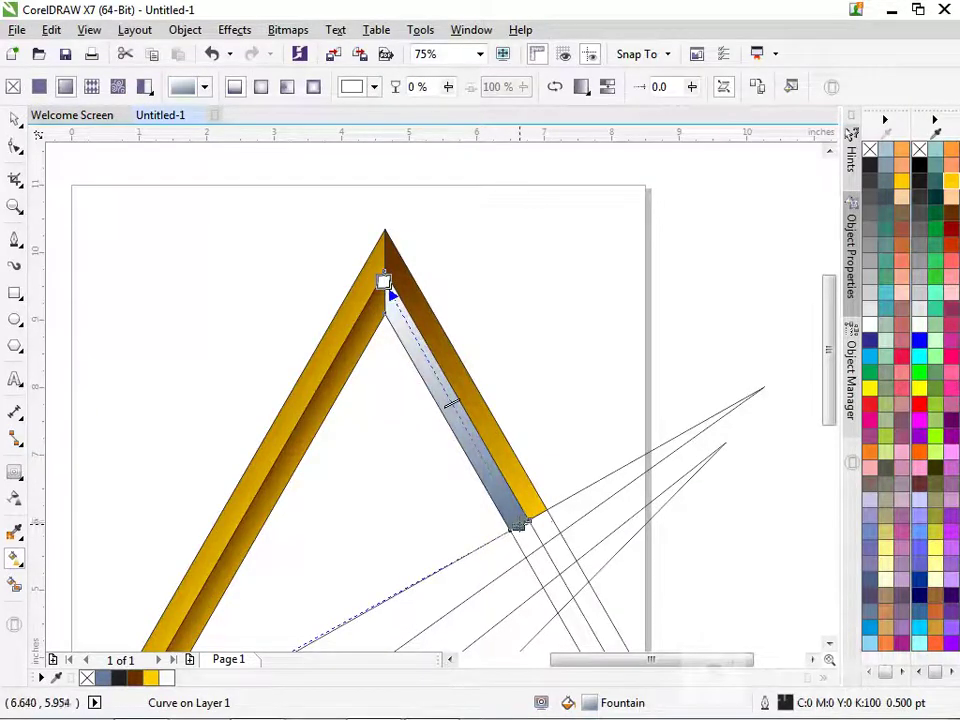
left_click(951, 213)
left_click(385, 283)
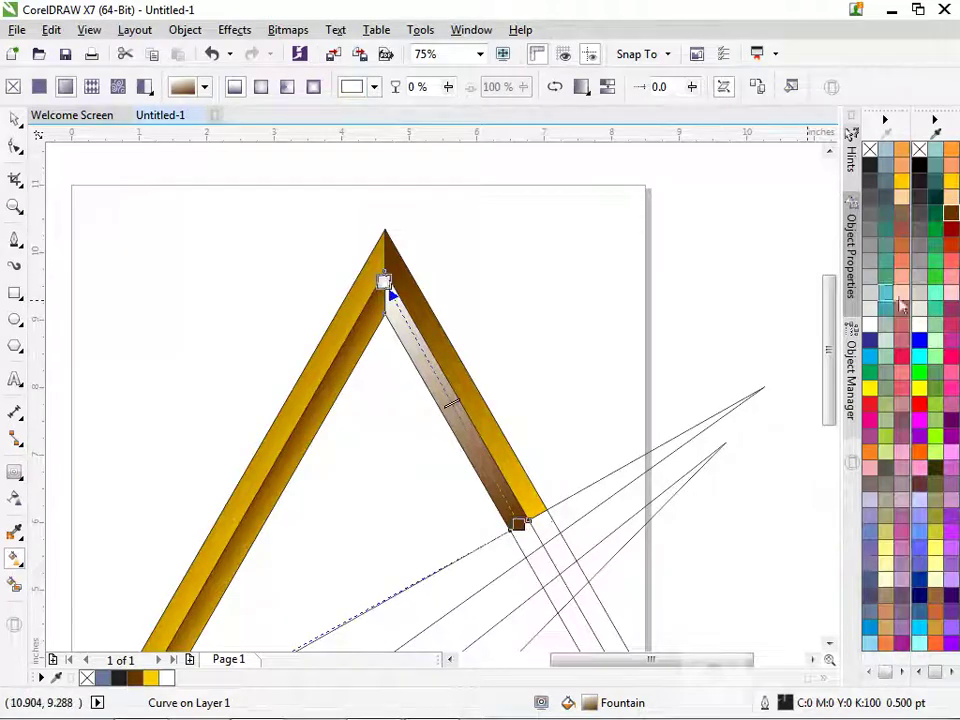
left_click(951, 181)
left_click(643, 278)
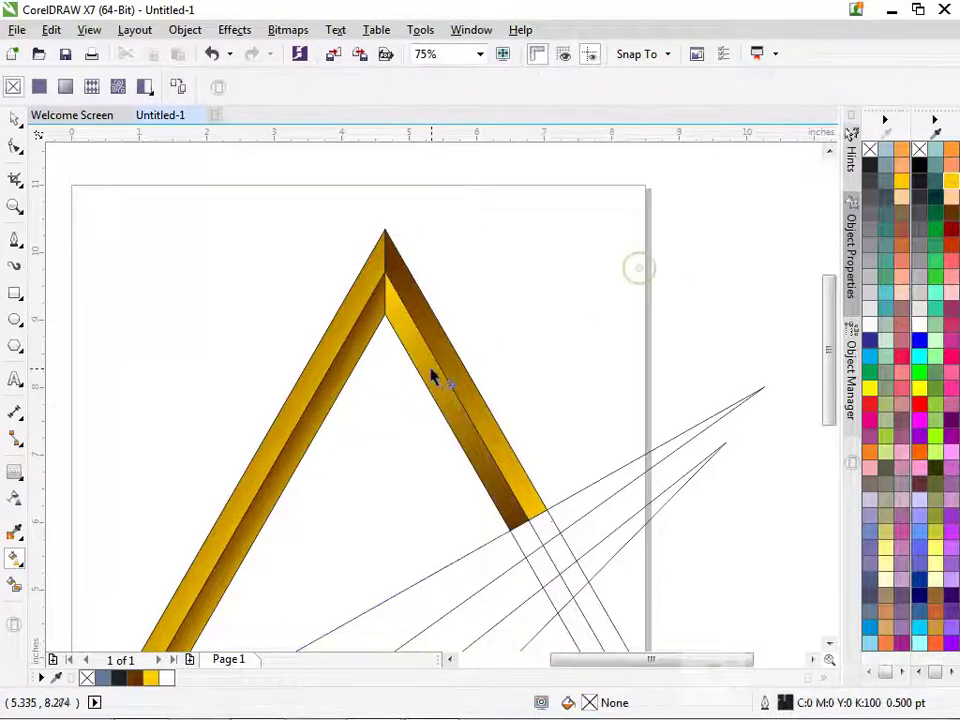
Extend the yellow end of the inner right band's gradient outward past the band near the apex, leaving nothing selected.
left_click(412, 342)
scroll(545, 388, "down", 1)
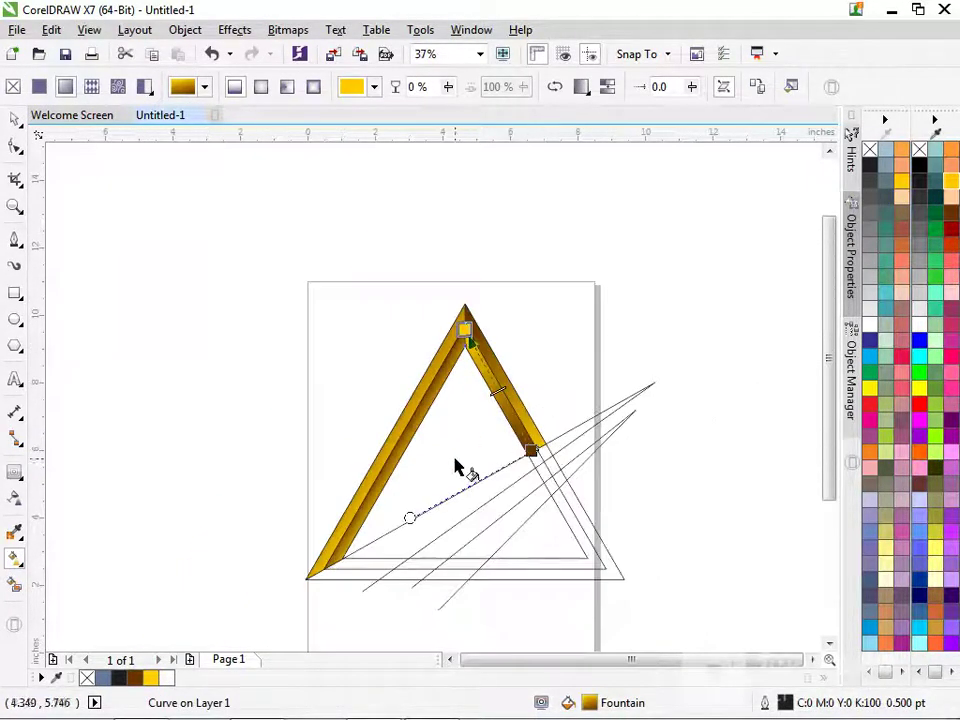
scroll(457, 436, "up", 1)
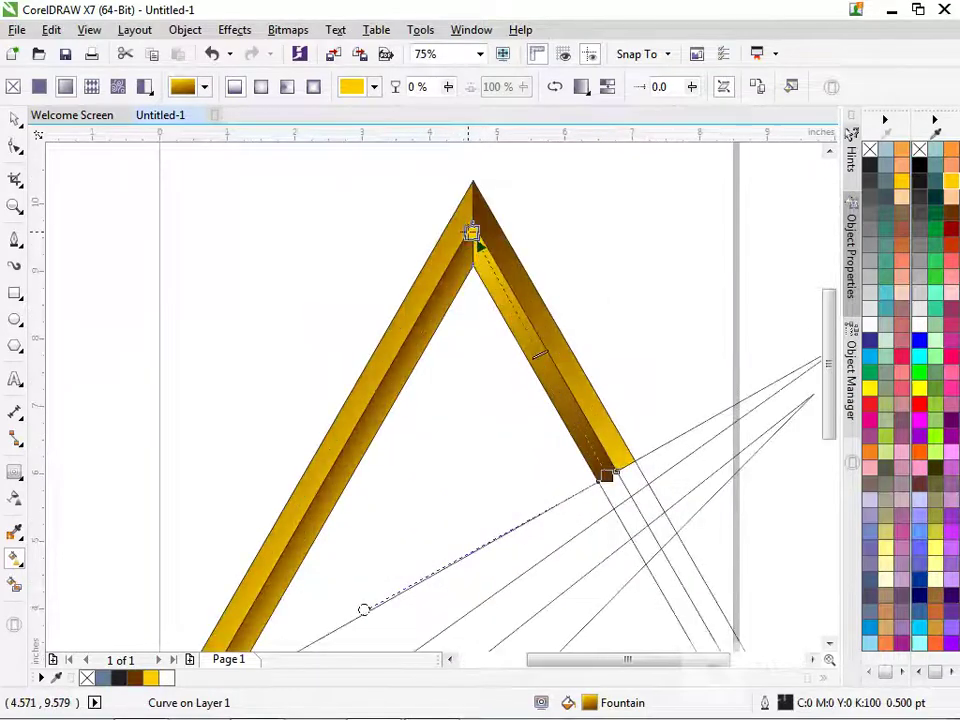
left_click_drag(471, 233, 458, 218)
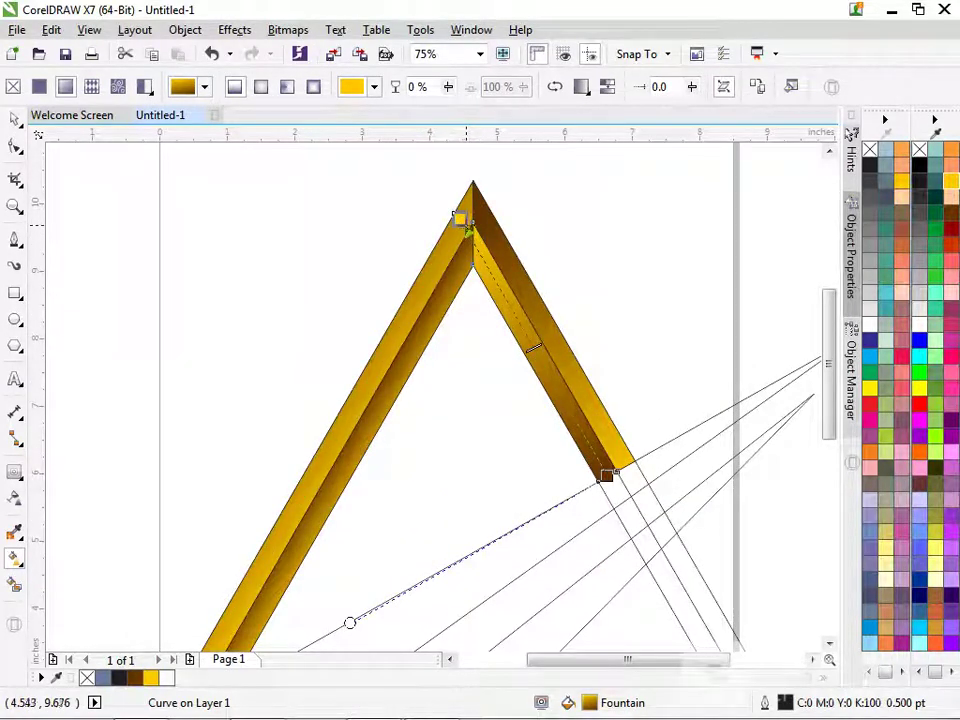
scroll(456, 222, "down", 1)
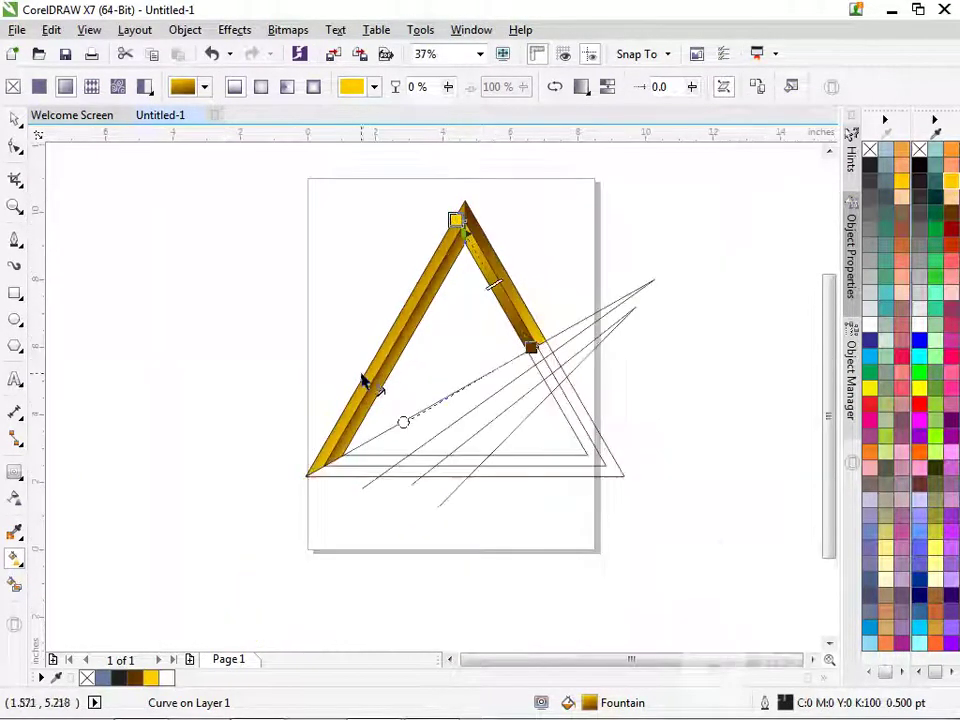
left_click(16, 120)
left_click(202, 378)
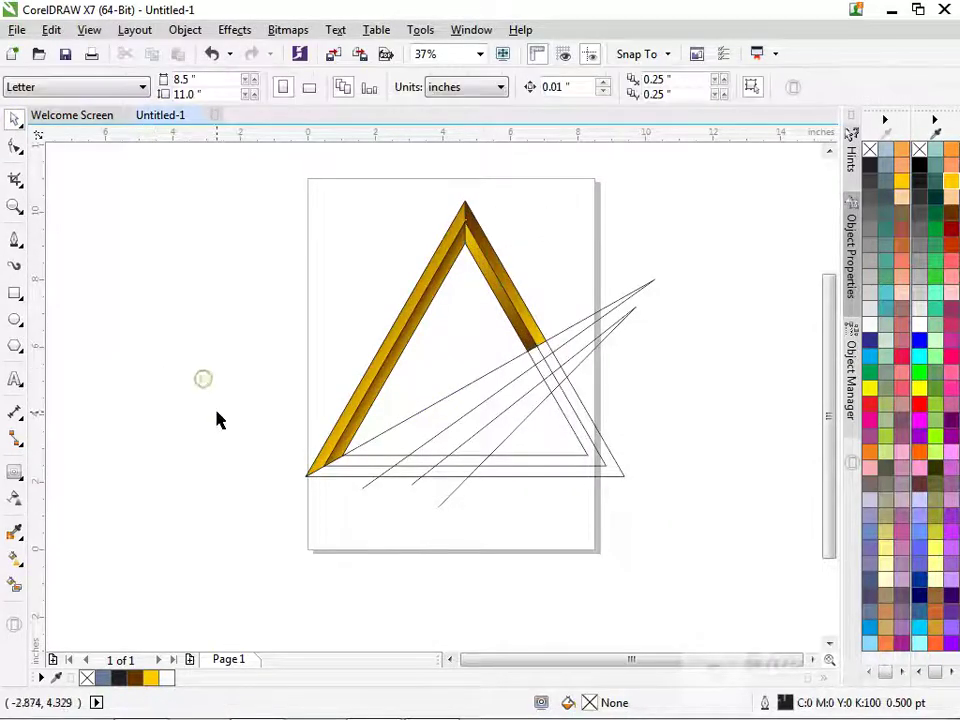
Smart Fill the outer bottom band's segment beside the lower-left corner, recolor it dark brown, and deselect it.
scroll(358, 425, "up", 1)
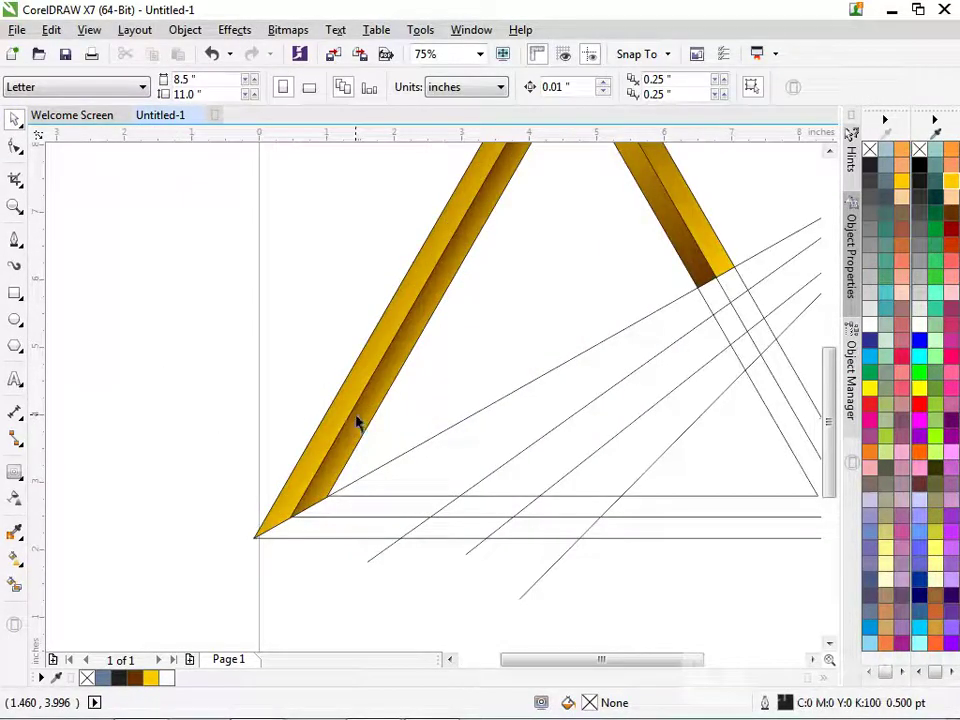
left_click(14, 585)
left_click(345, 528)
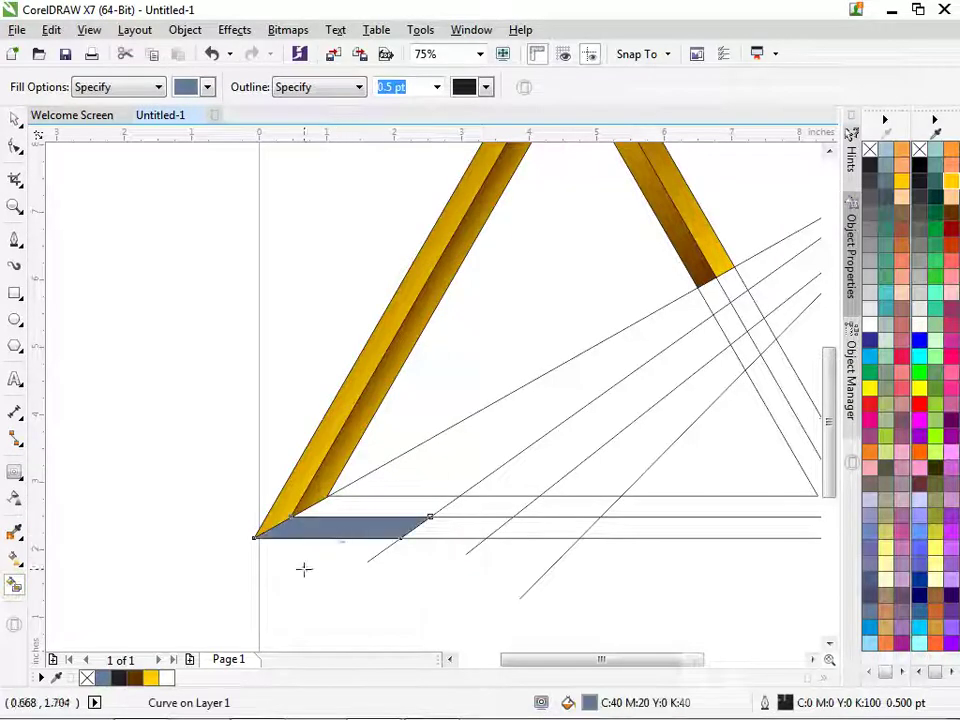
left_click(16, 120)
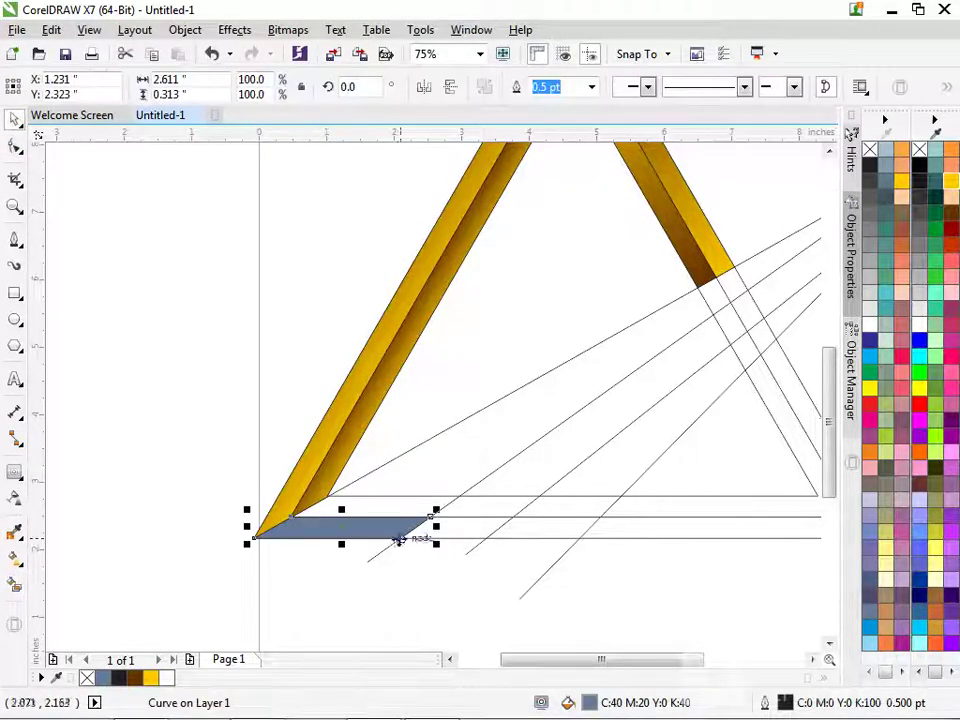
left_click(134, 678)
left_click(182, 491)
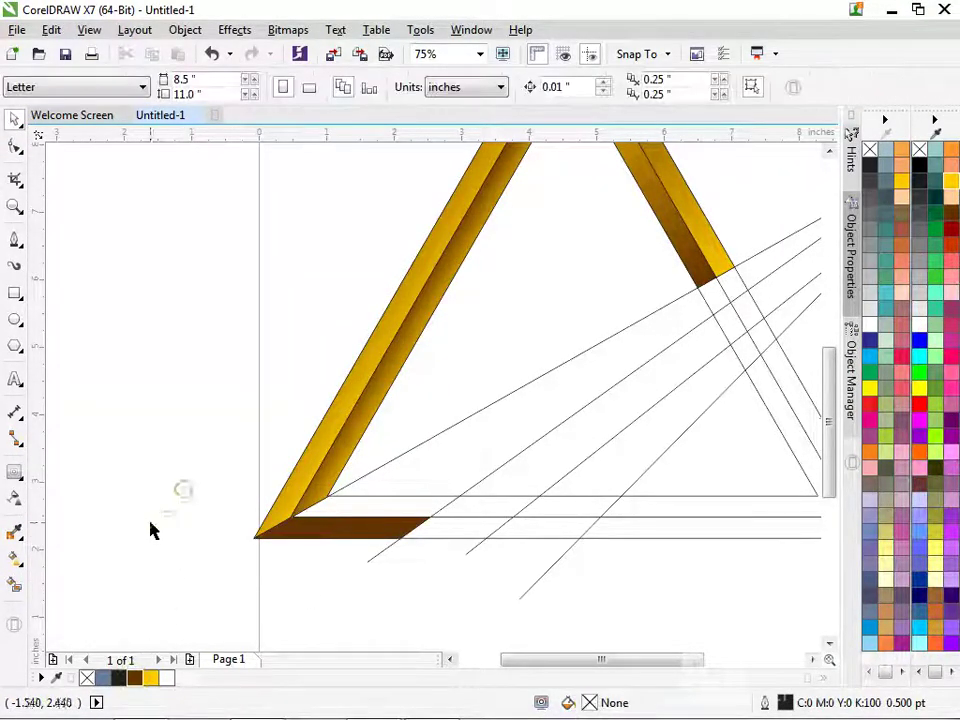
Draw a straight Pen line about 11.06 inches wide and 6.71 inches high from below the lower-left corner past the upper diagonals' meeting point.
left_click(18, 250)
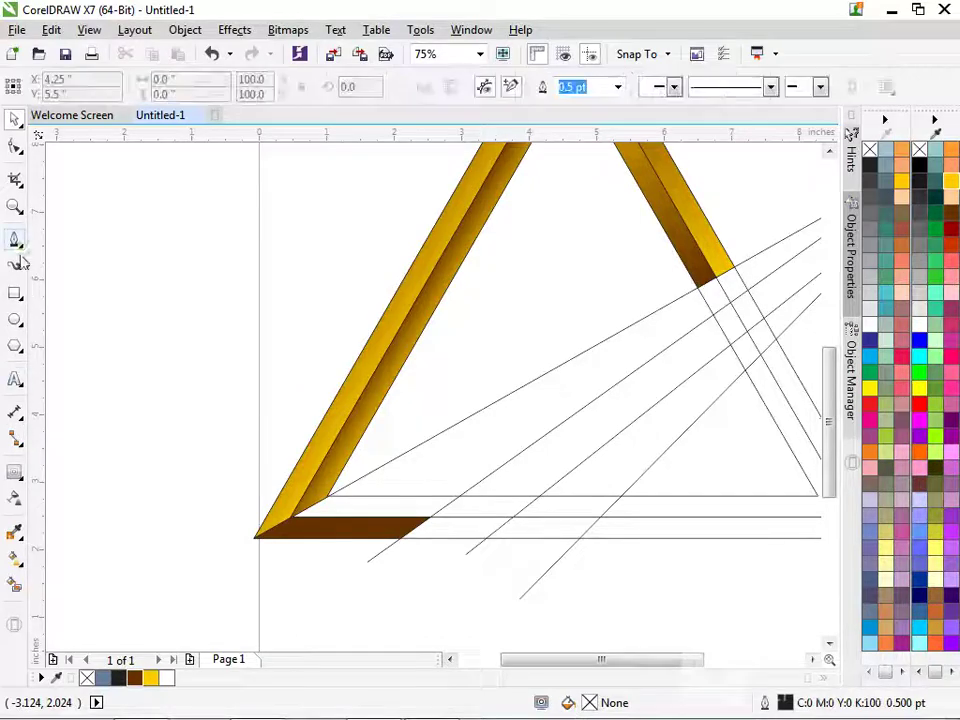
scroll(101, 415, "down", 1)
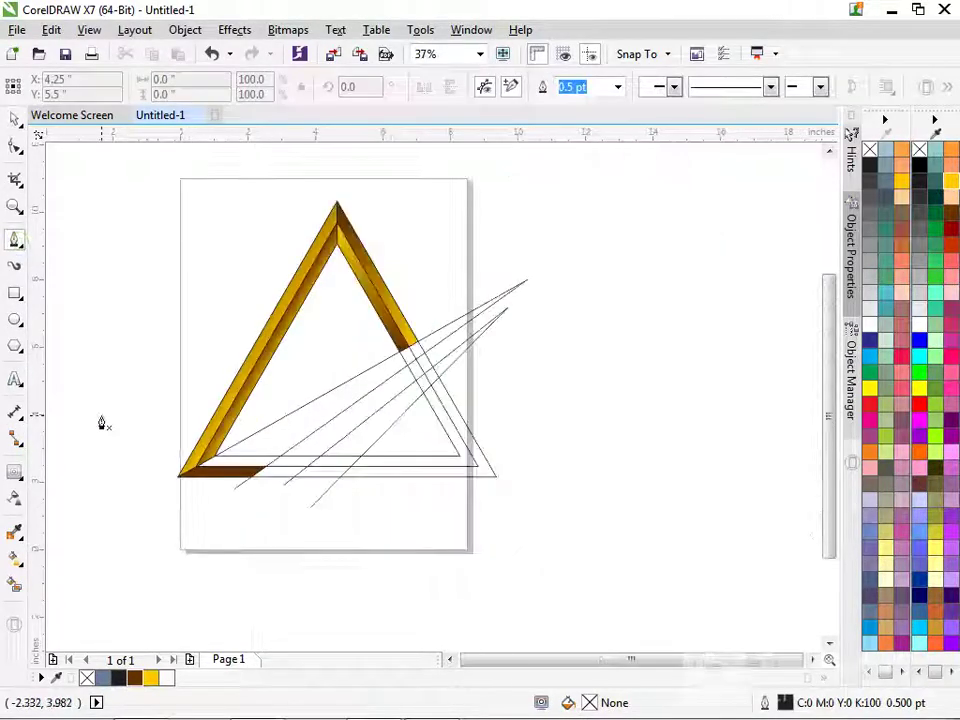
left_click(197, 482)
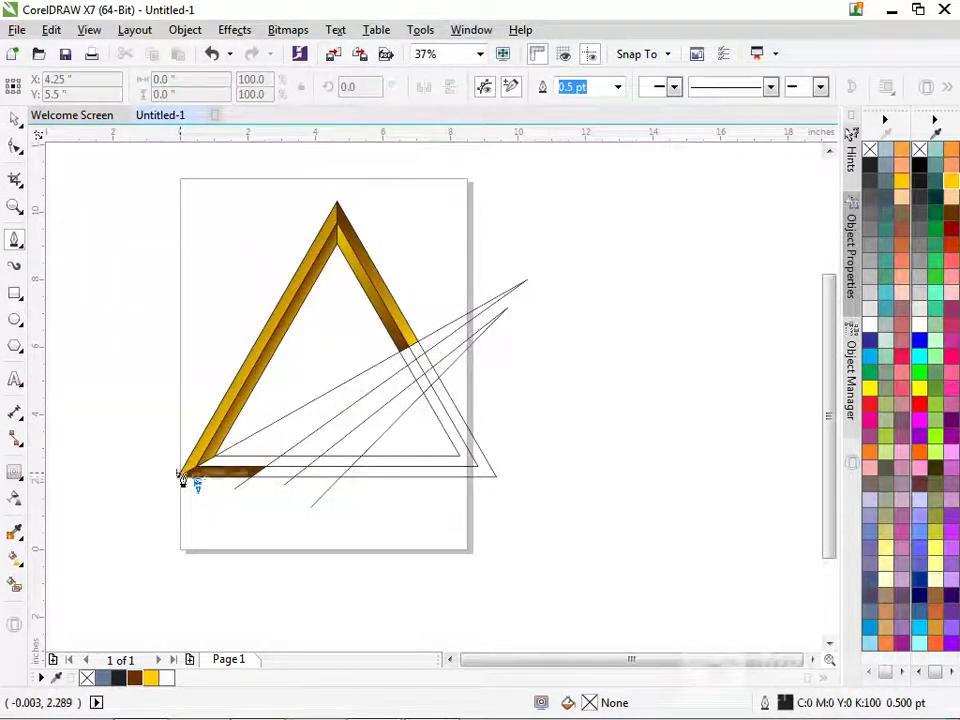
scroll(182, 474, "up", 1)
key("space")
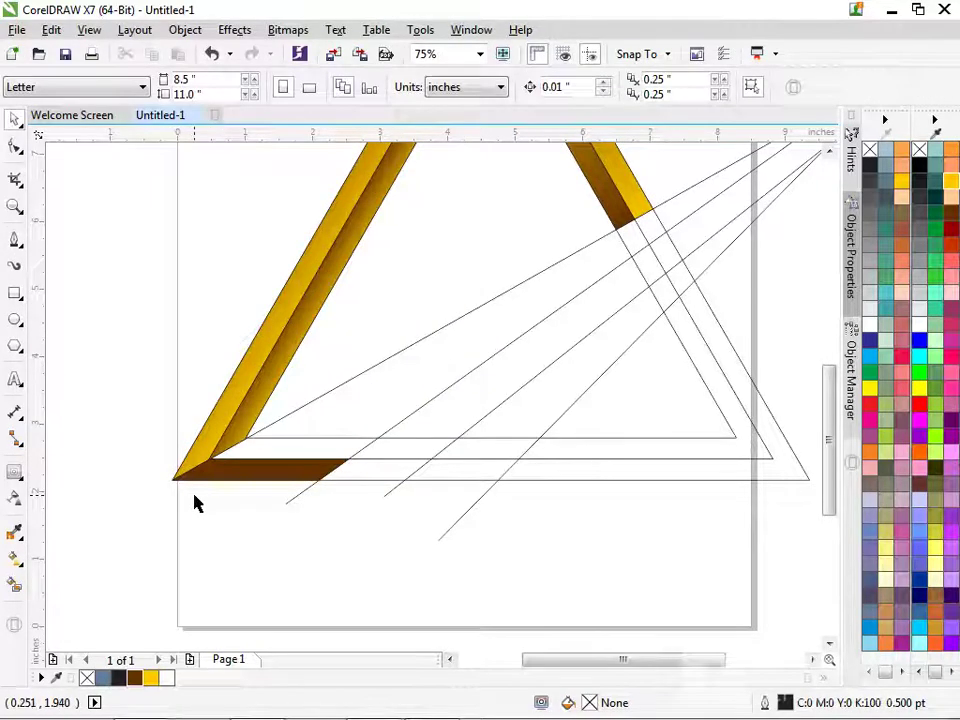
key("space")
left_click(205, 489)
scroll(518, 346, "down", 1)
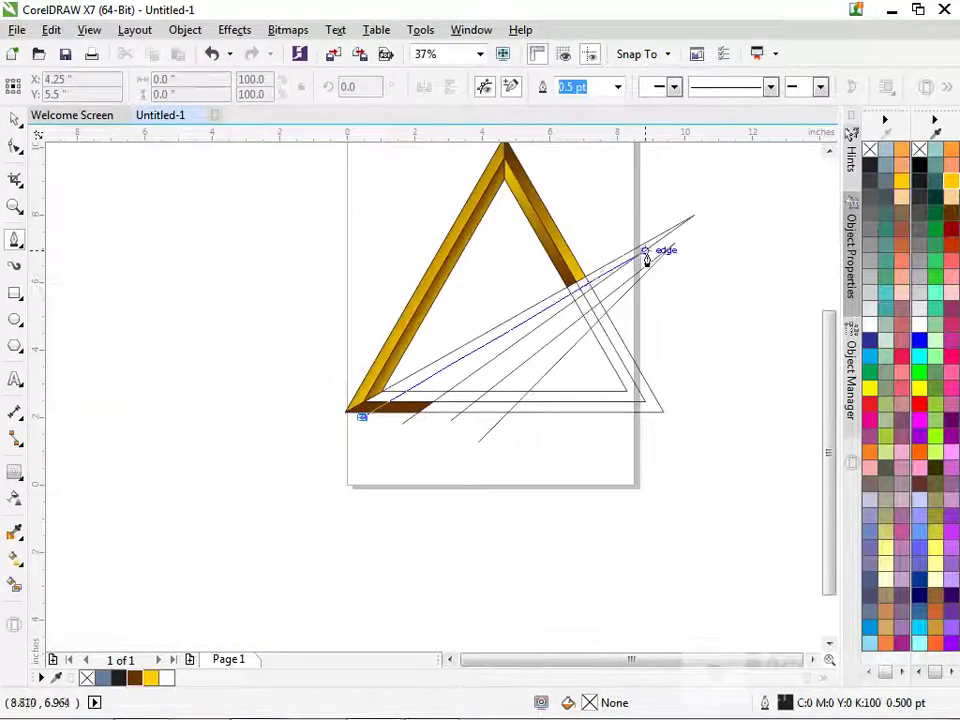
double_click(736, 188)
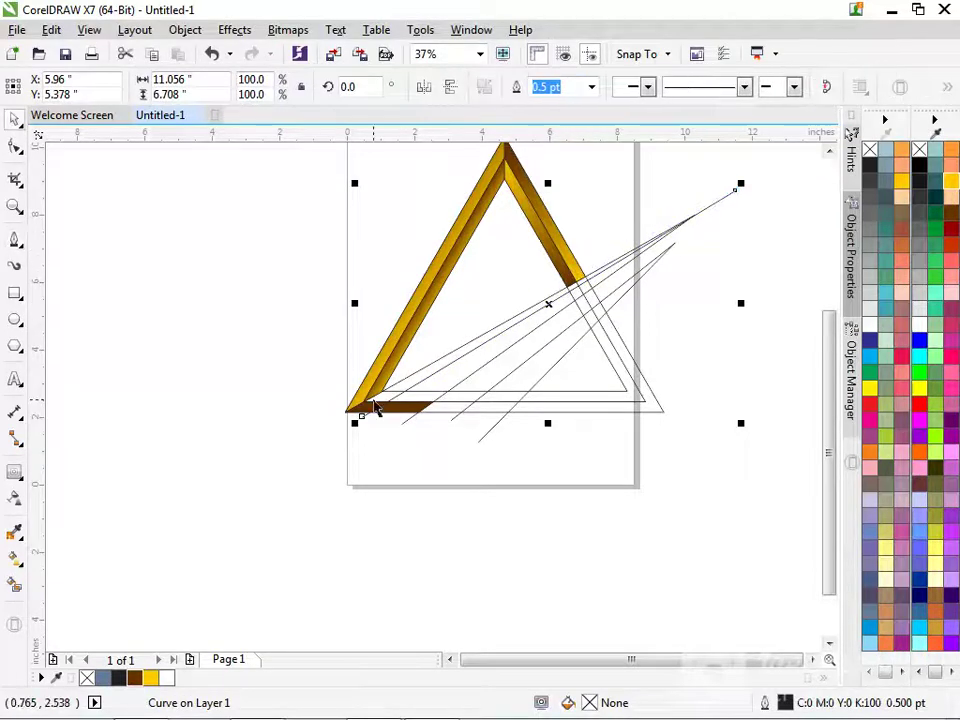
Move the lower node of the new diagonal line down about 0.08 inches.
scroll(375, 407, "up", 2)
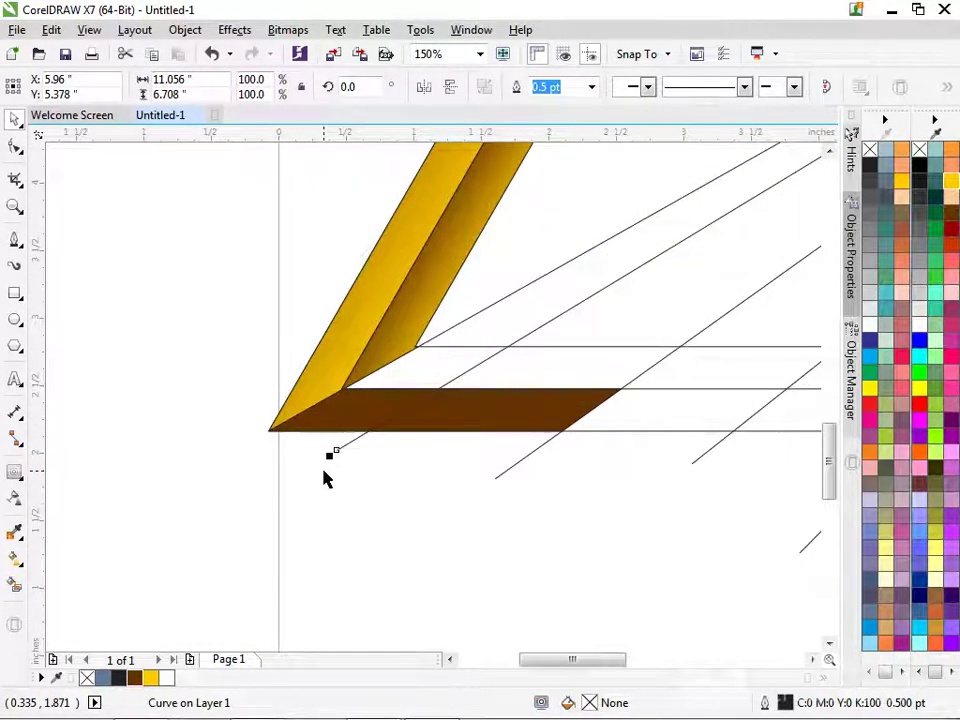
key("F10")
left_click_drag(336, 456, 334, 466)
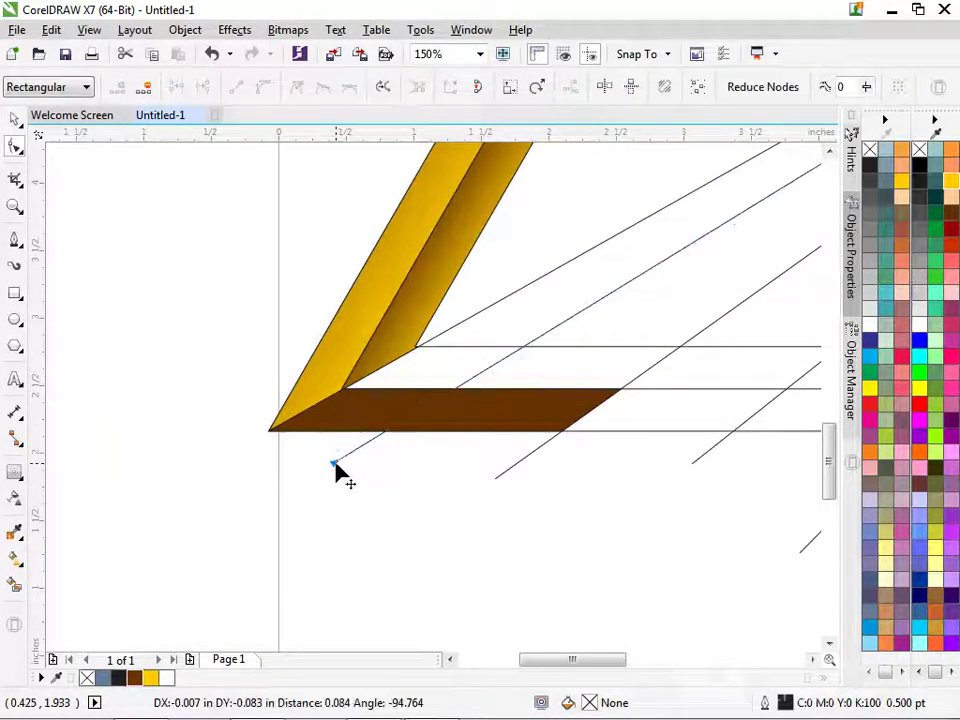
scroll(334, 466, "down", 1)
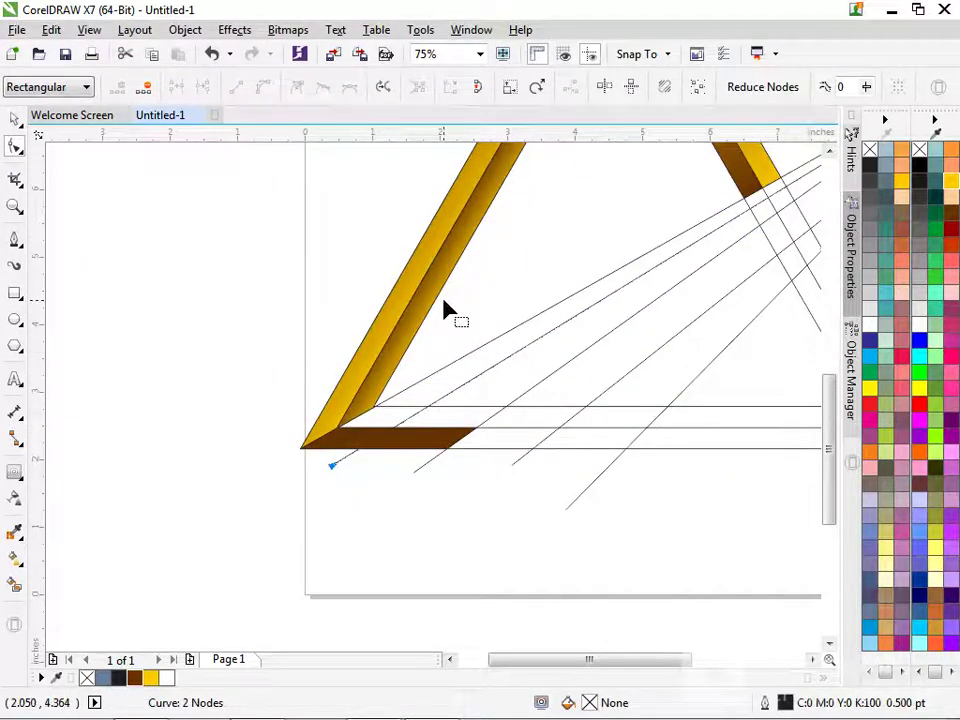
left_click(16, 119)
Smart Fill the regions of the upper diagonal strip, from the inner bottom band across the right bands to its outer tip.
left_click(14, 587)
left_click(396, 407)
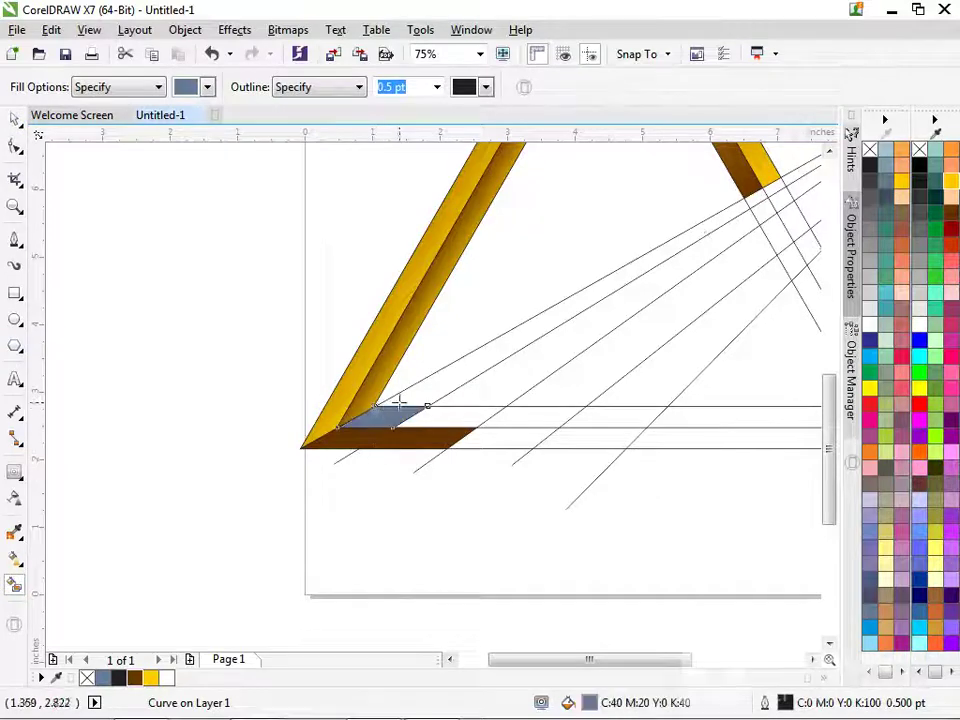
left_click(390, 414)
scroll(390, 414, "down", 1)
scroll(633, 258, "up", 1)
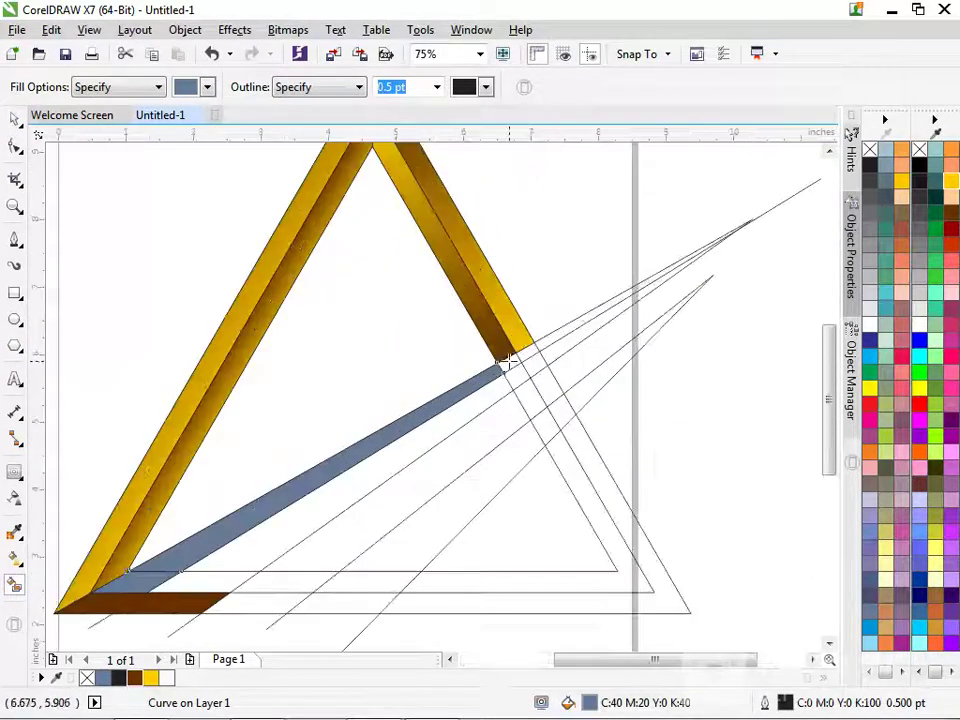
left_click(548, 338)
Smart Fill the regions of the adjoining lower diagonal strip, from its outer tip down to the inner bottom band, and deselect everything.
left_click(545, 357)
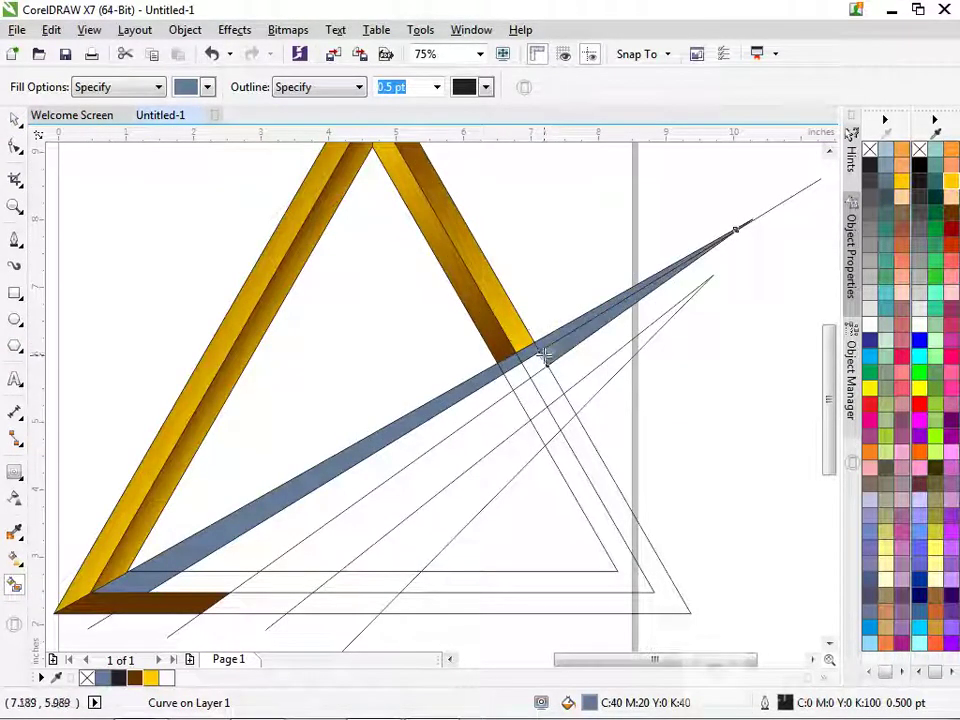
left_click(492, 387)
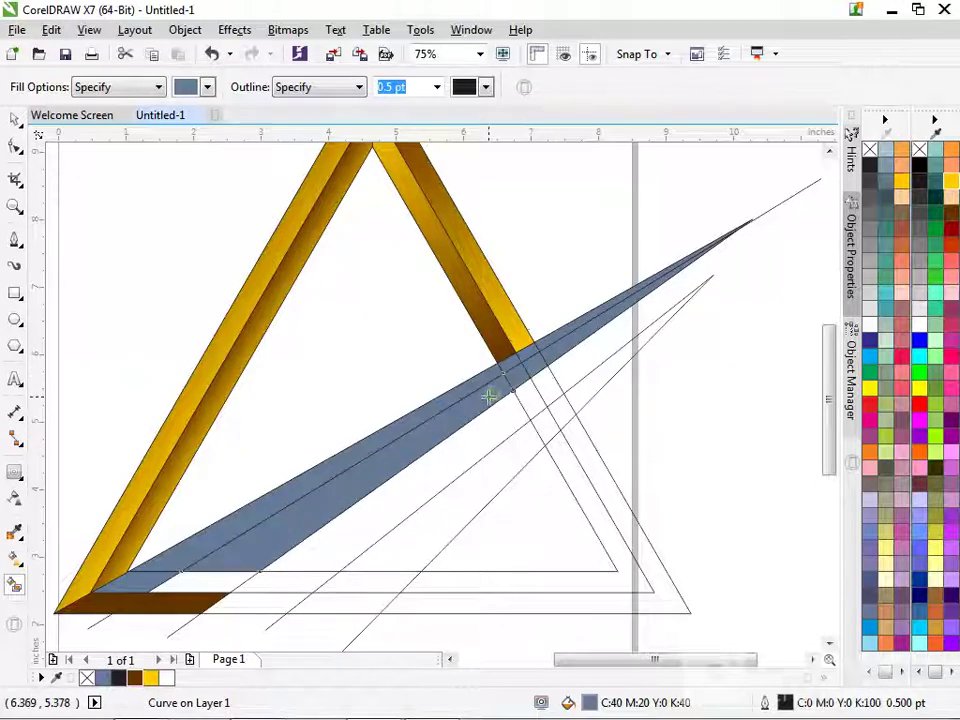
scroll(489, 396, "down", 2)
scroll(410, 445, "up", 2)
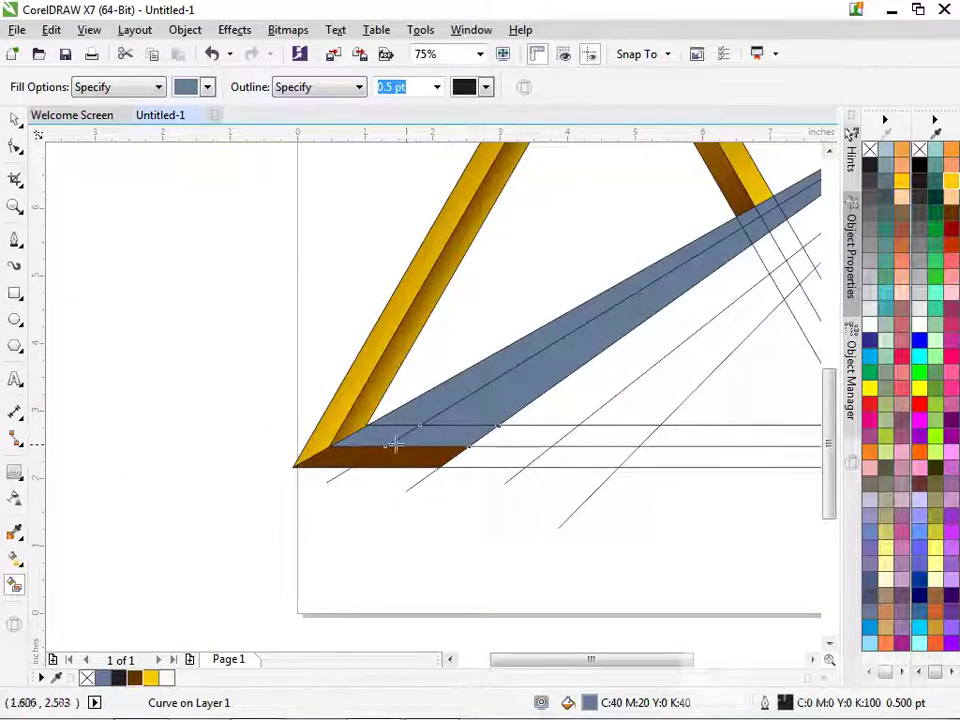
left_click(15, 120)
left_click(343, 514)
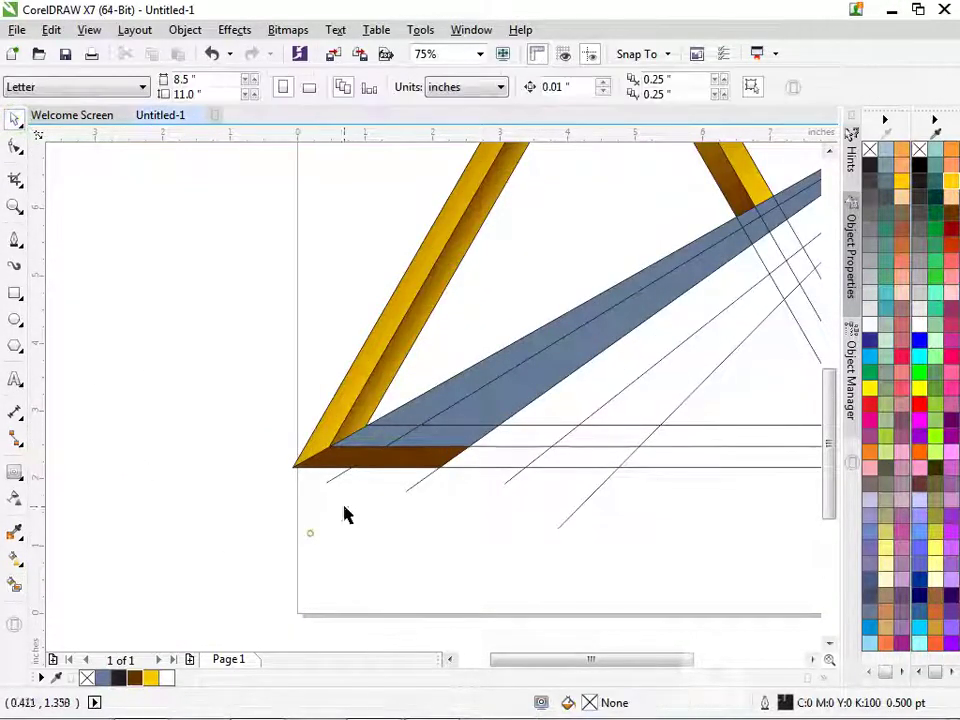
Select the filled segments of the upper diagonal strip together, from the lower-left corner toward the right bands.
scroll(367, 463, "down", 1)
scroll(517, 365, "up", 1)
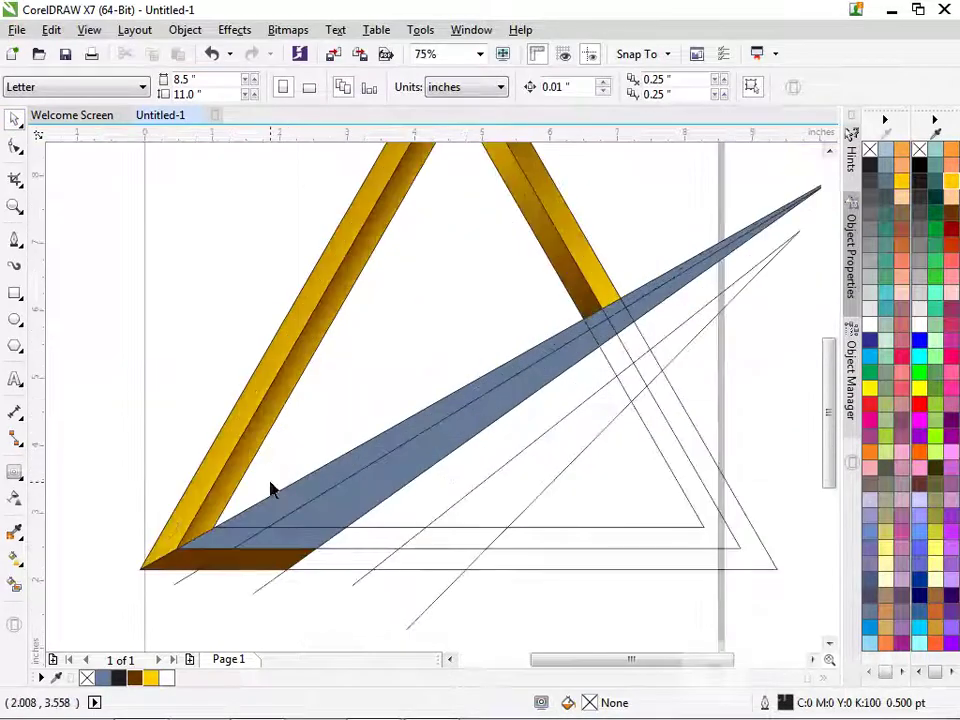
left_click(214, 546)
left_click(542, 372, "shift")
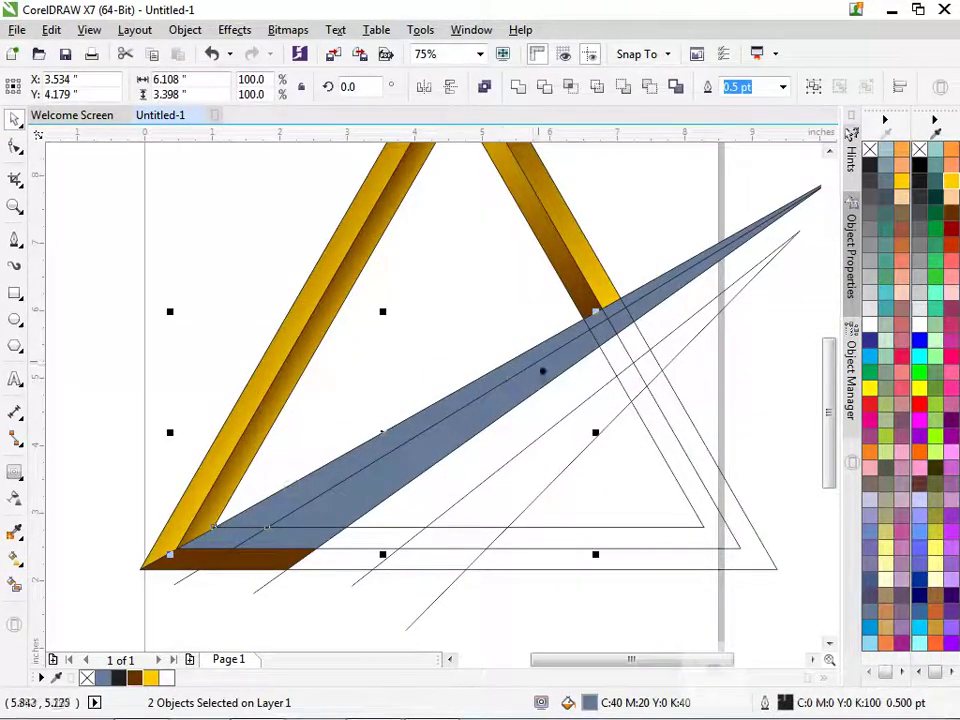
left_click(604, 317, "shift")
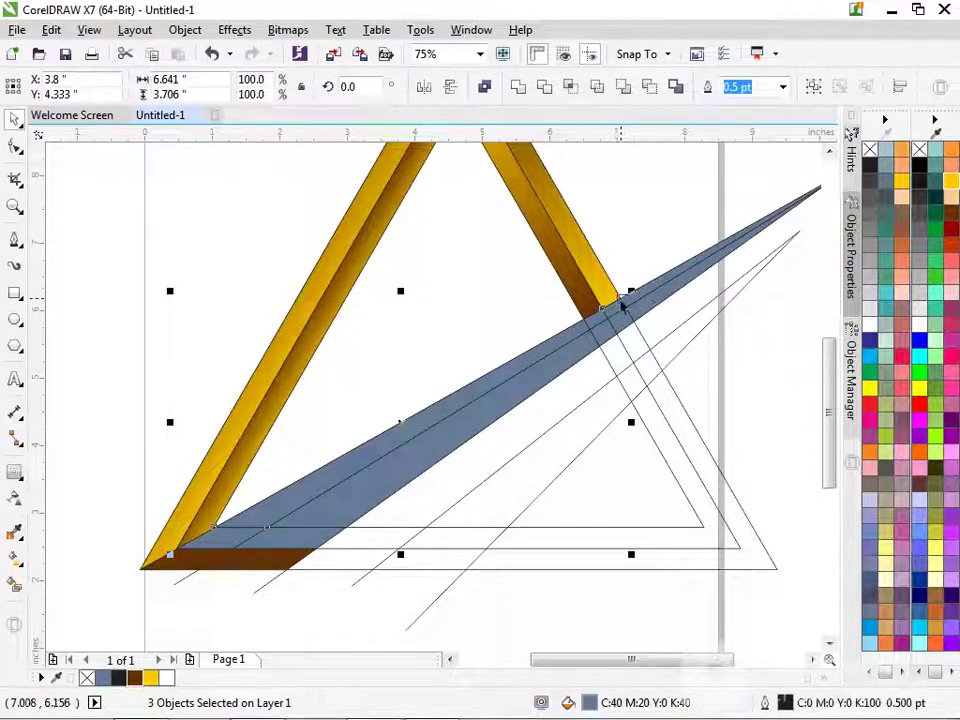